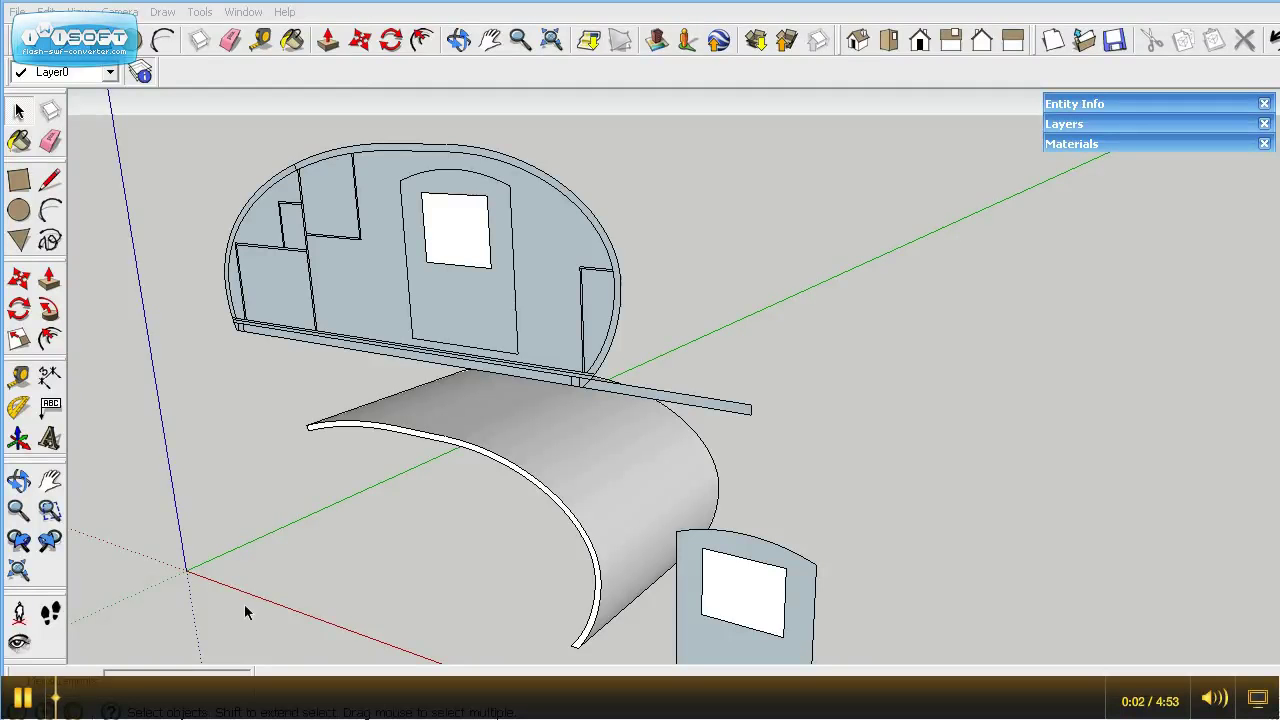
Step: Select the trailer's curved outer shell group
{"action": "left_click", "coordinate": [566, 481]}
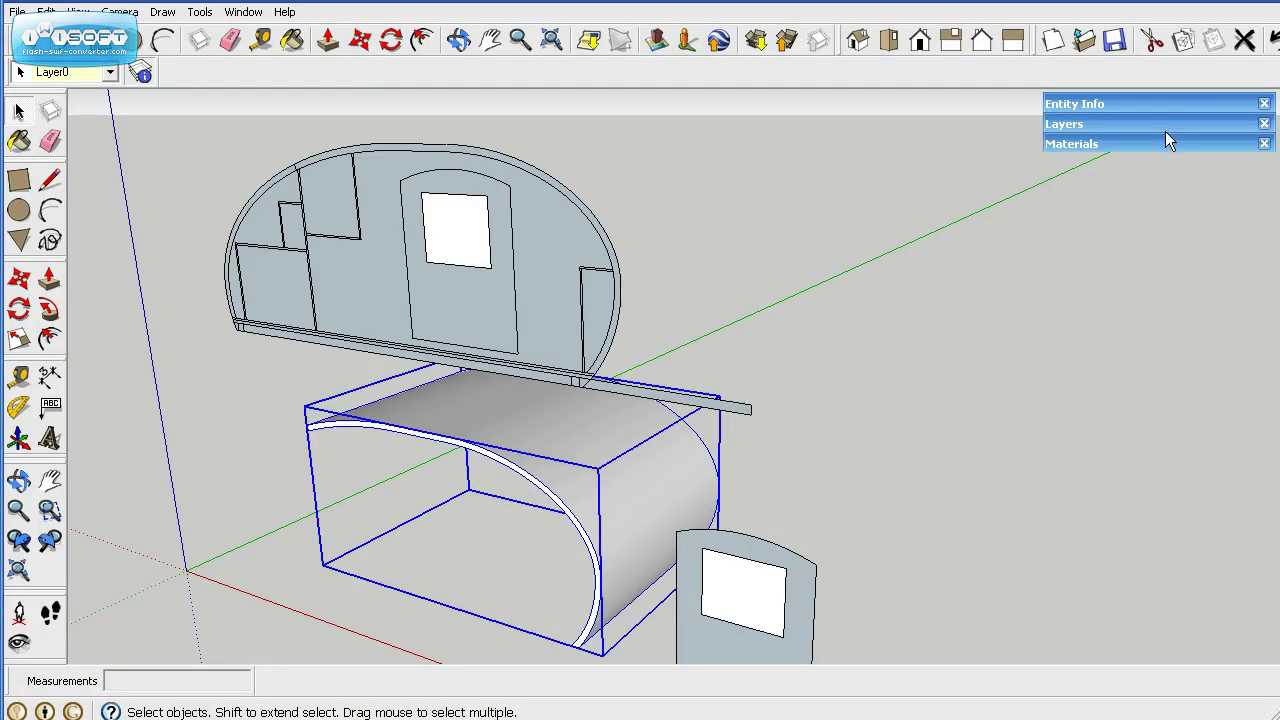
Step: Add a new layer named Profile
{"action": "left_click", "coordinate": [1102, 124]}
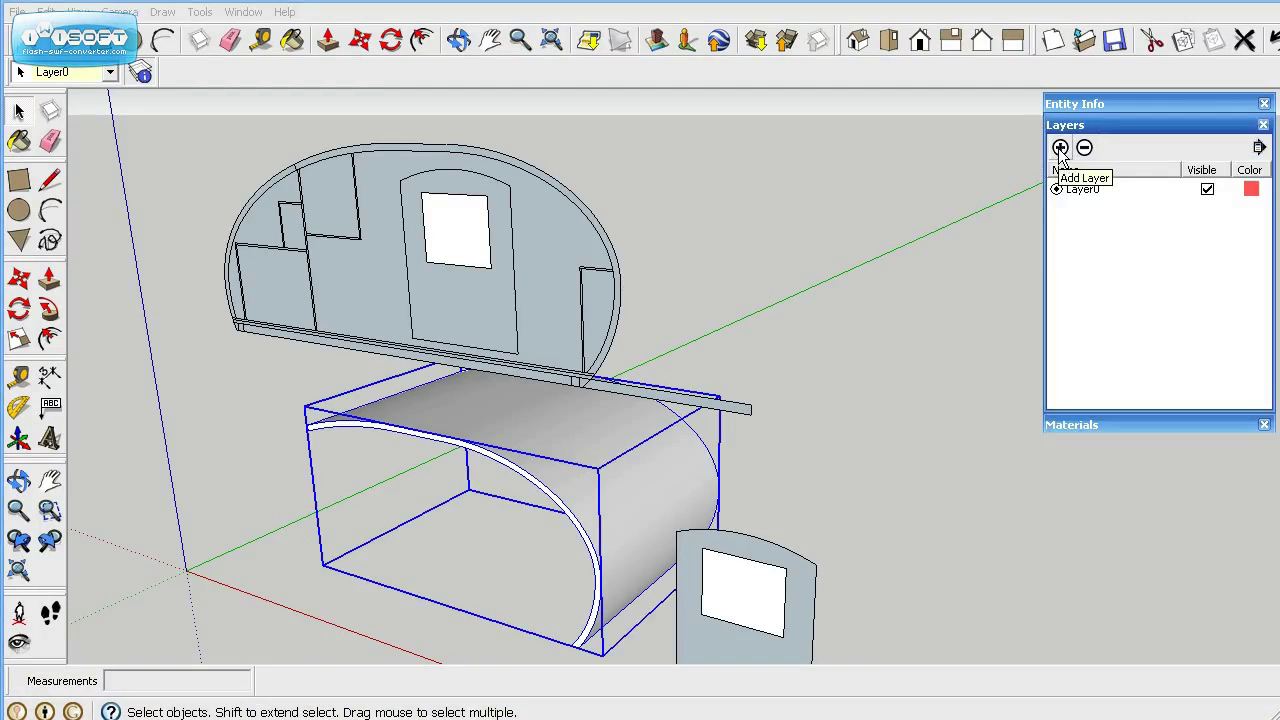
{"action": "left_click", "coordinate": [1060, 147]}
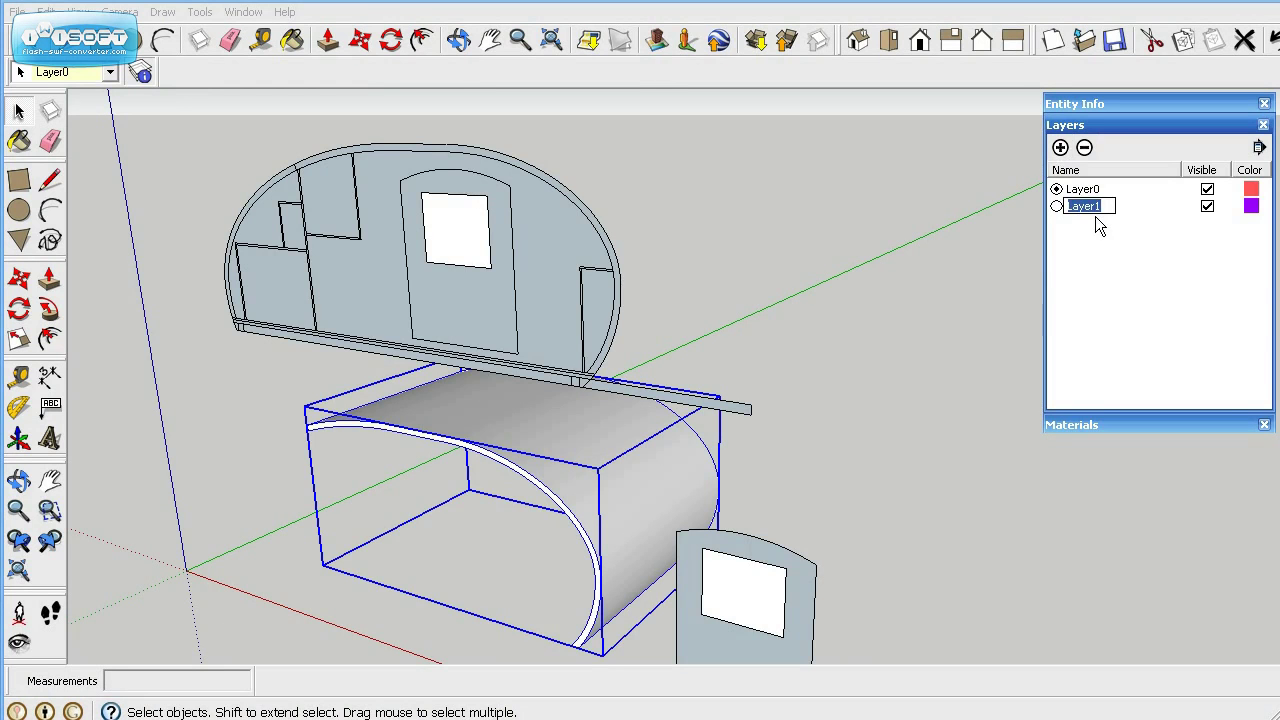
{"action": "type", "text": "Profile"}
{"action": "key", "text": "Return"}
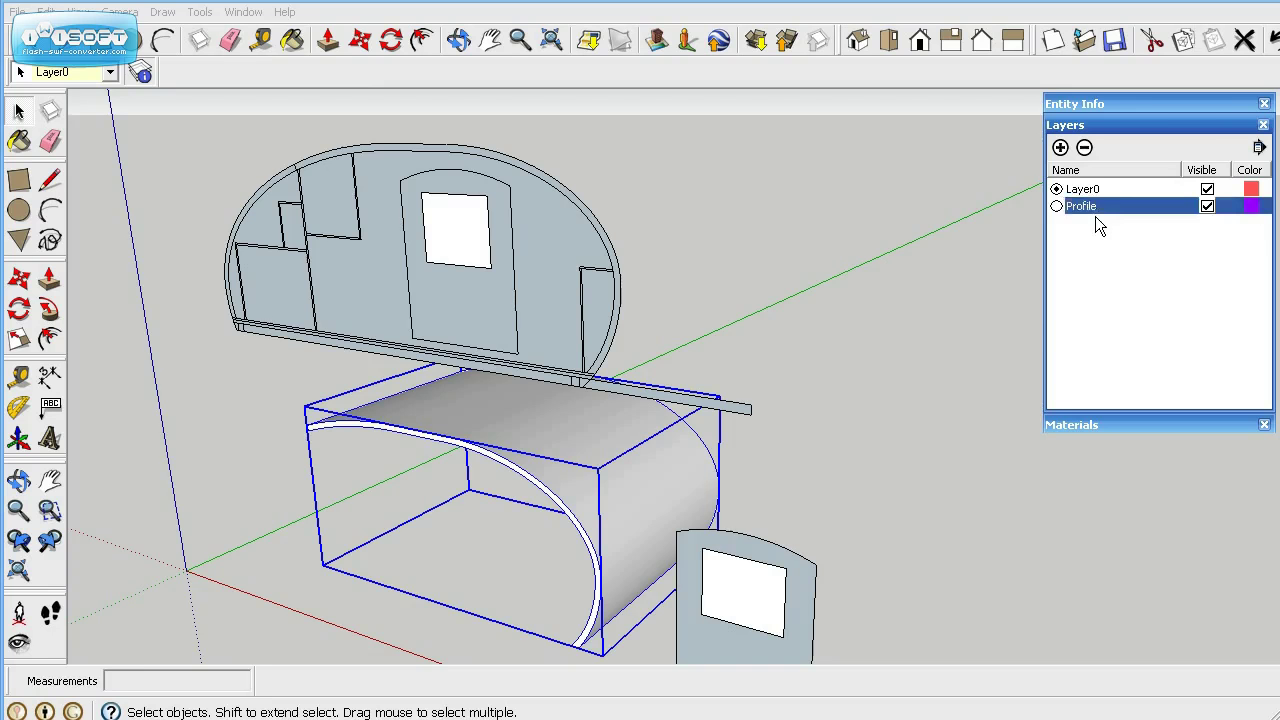
Step: Add a second layer named Outer Shell
{"action": "left_click", "coordinate": [1064, 149]}
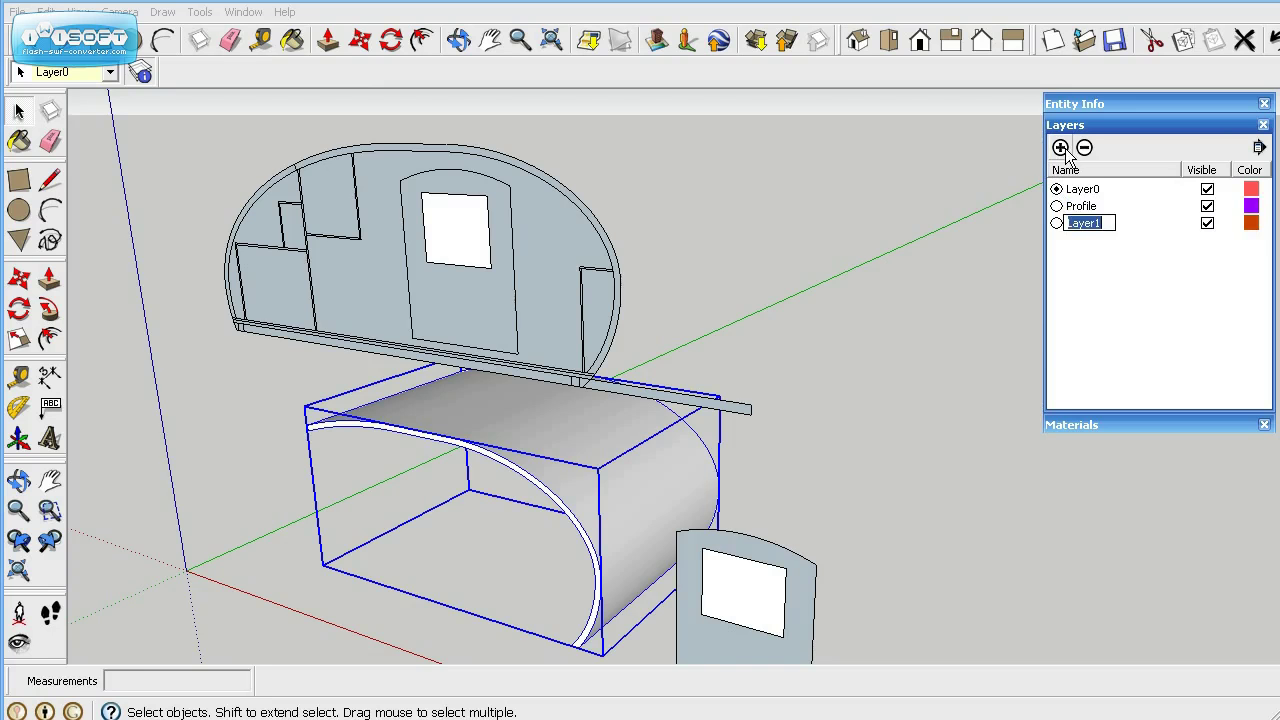
{"action": "type", "text": "Ou"}
{"action": "type", "text": "ter"}
{"action": "type", "text": " Sheet"}
{"action": "key", "text": "BackSpace"}
{"action": "key", "text": "BackSpace"}
{"action": "key", "text": "Return"}
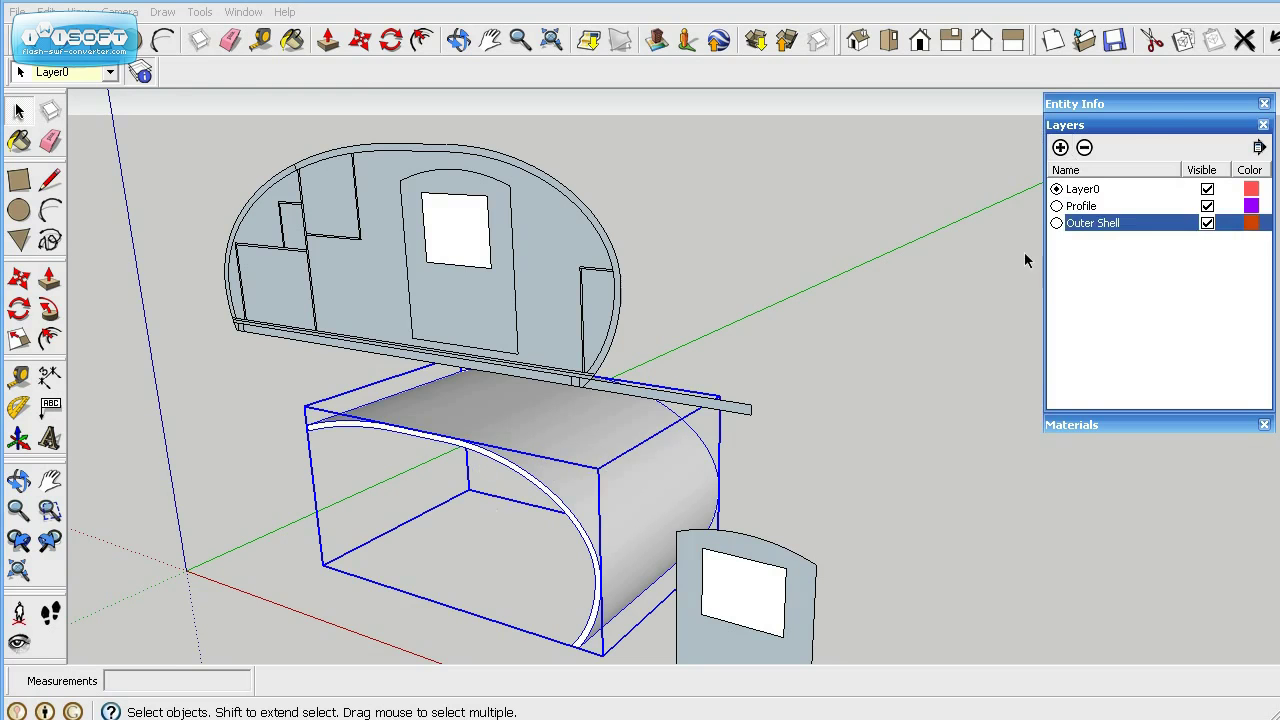
Step: Assign the curved shell group to the Outer Shell layer in Entity Info
{"action": "left_click", "coordinate": [1137, 103]}
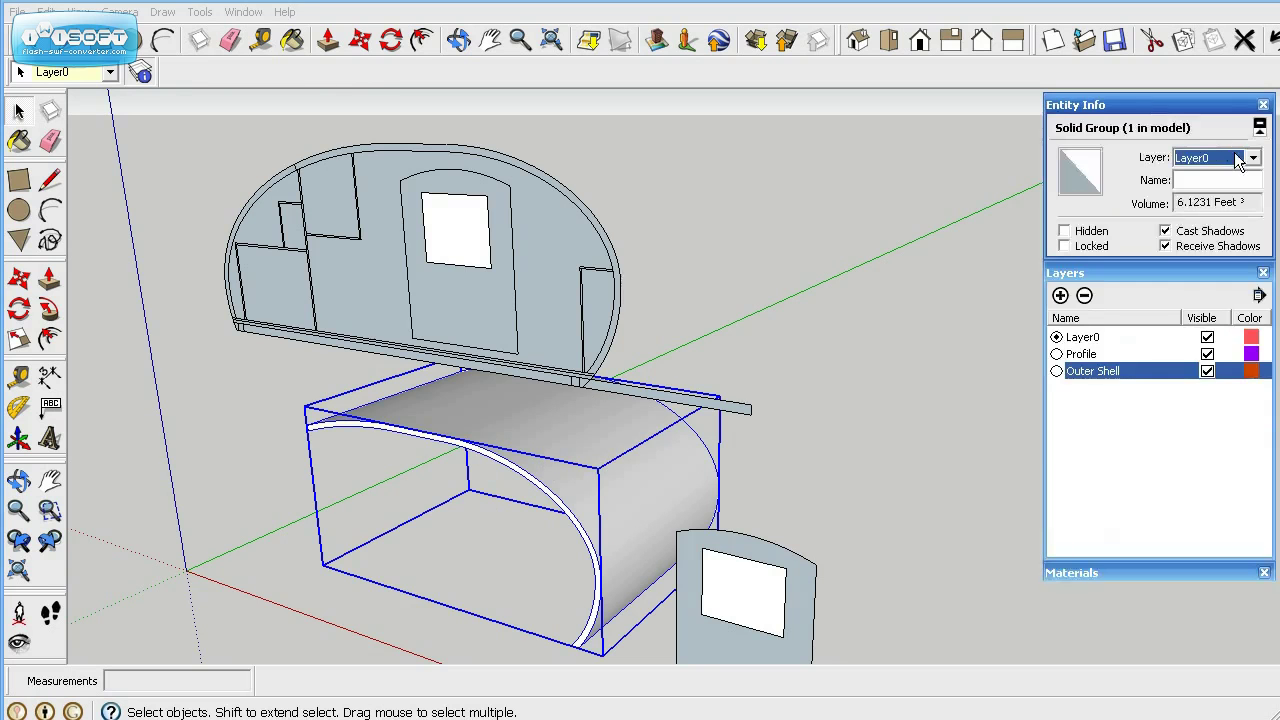
{"action": "left_click", "coordinate": [1253, 160]}
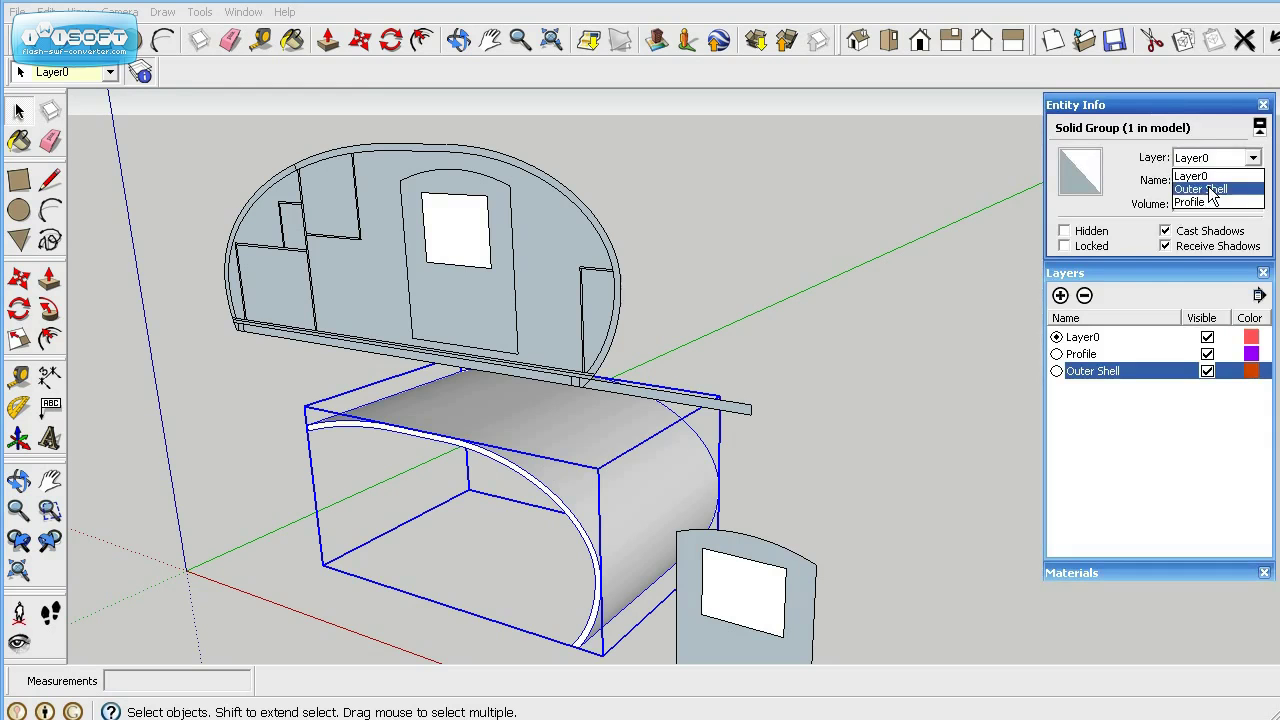
{"action": "left_click", "coordinate": [1208, 187]}
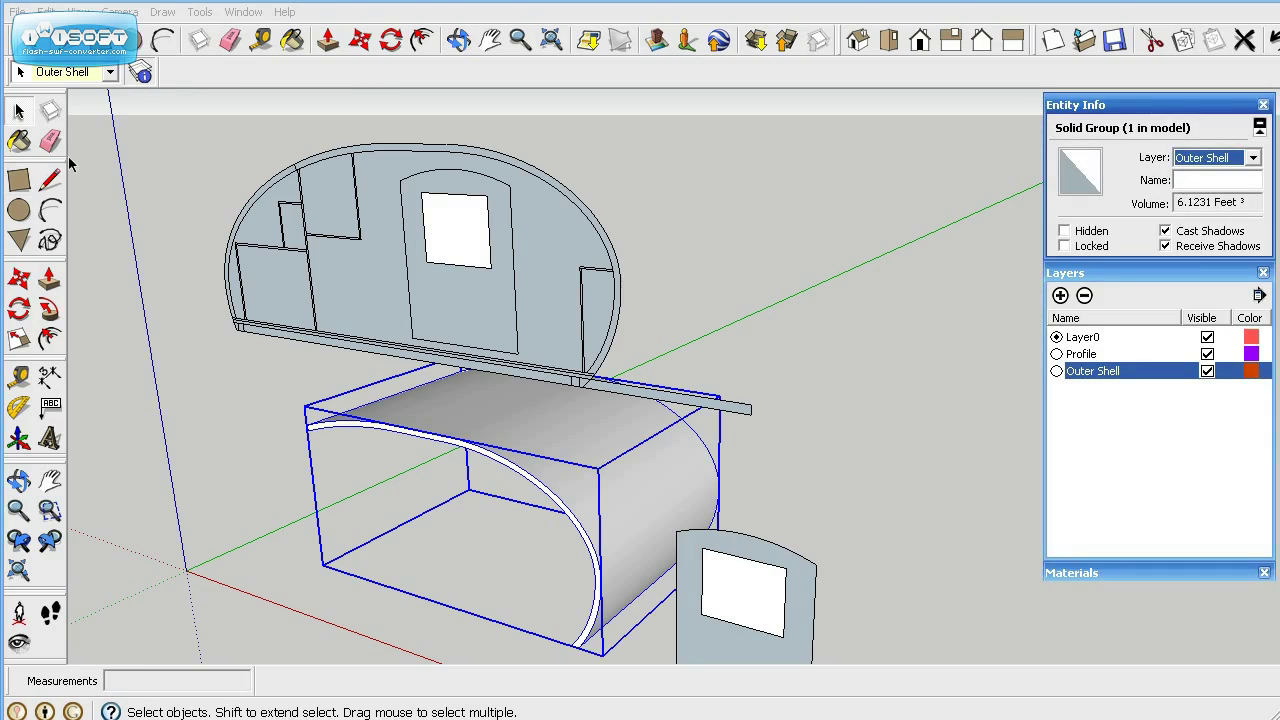
{"action": "left_click", "coordinate": [166, 163]}
Step: Assign the back wall profile group to the Profile layer
{"action": "left_click", "coordinate": [427, 240]}
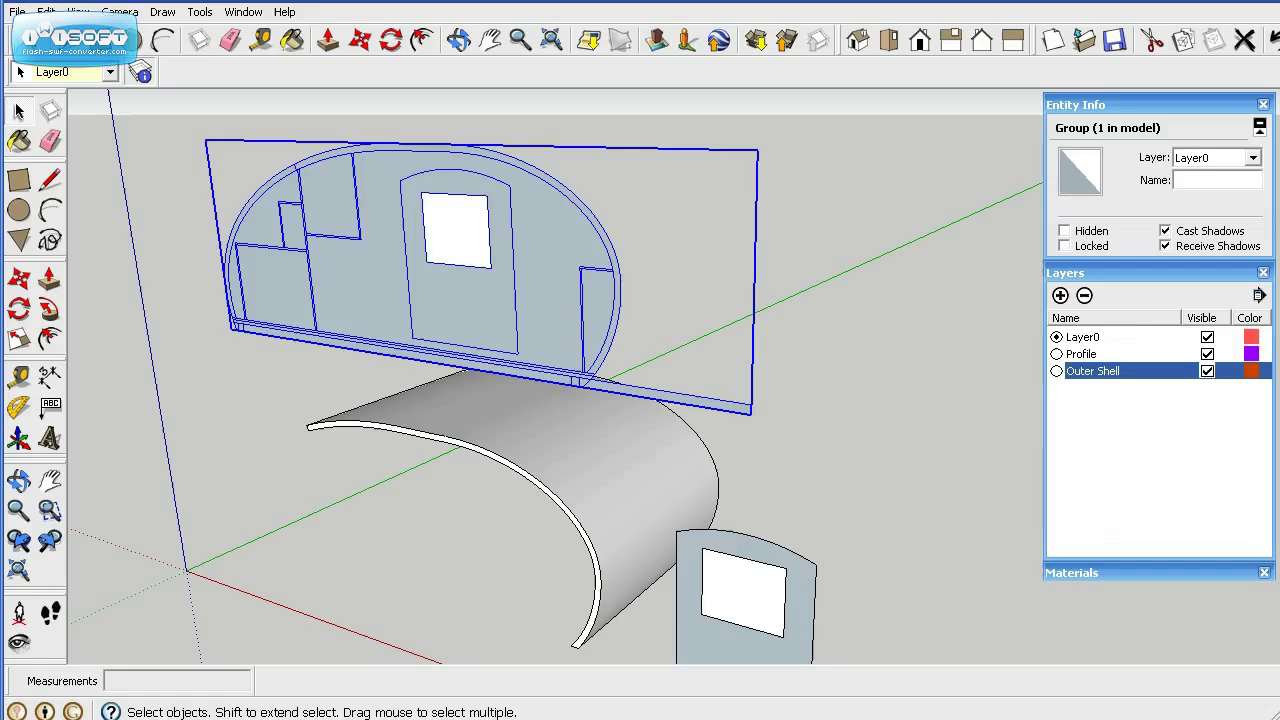
{"action": "left_click", "coordinate": [1253, 157]}
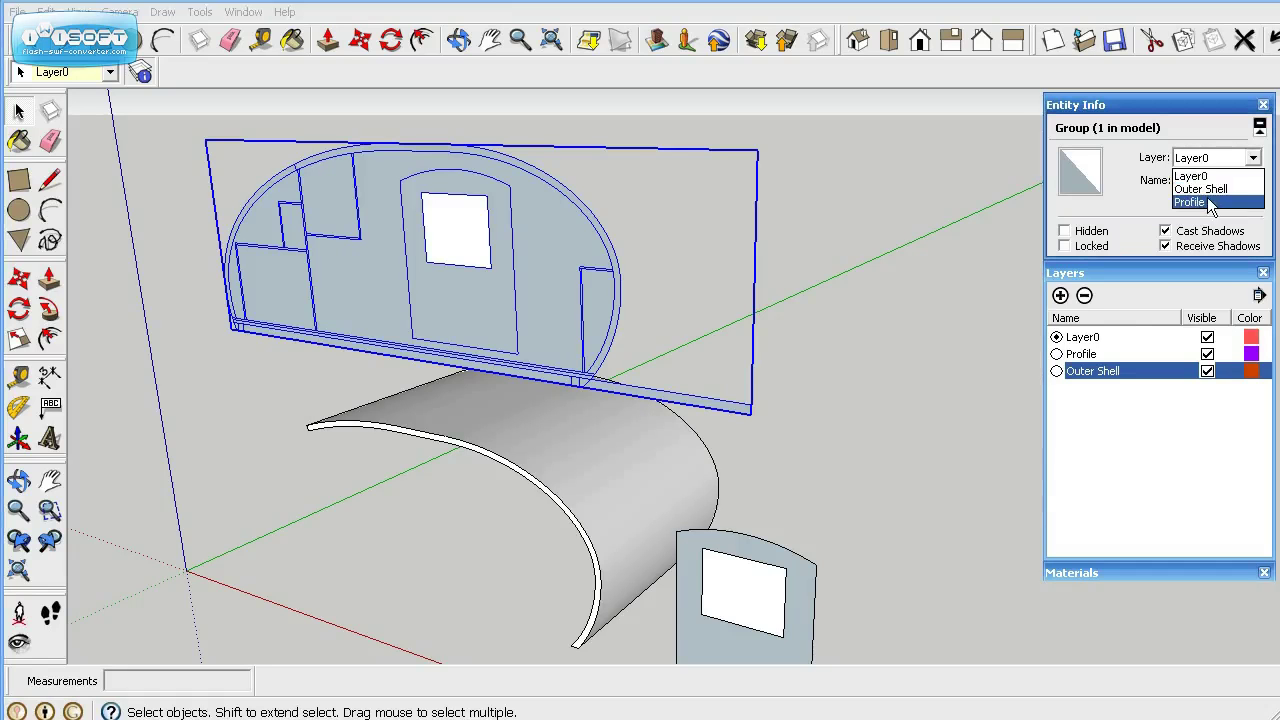
{"action": "left_click", "coordinate": [1207, 197]}
{"action": "left_click", "coordinate": [758, 356]}
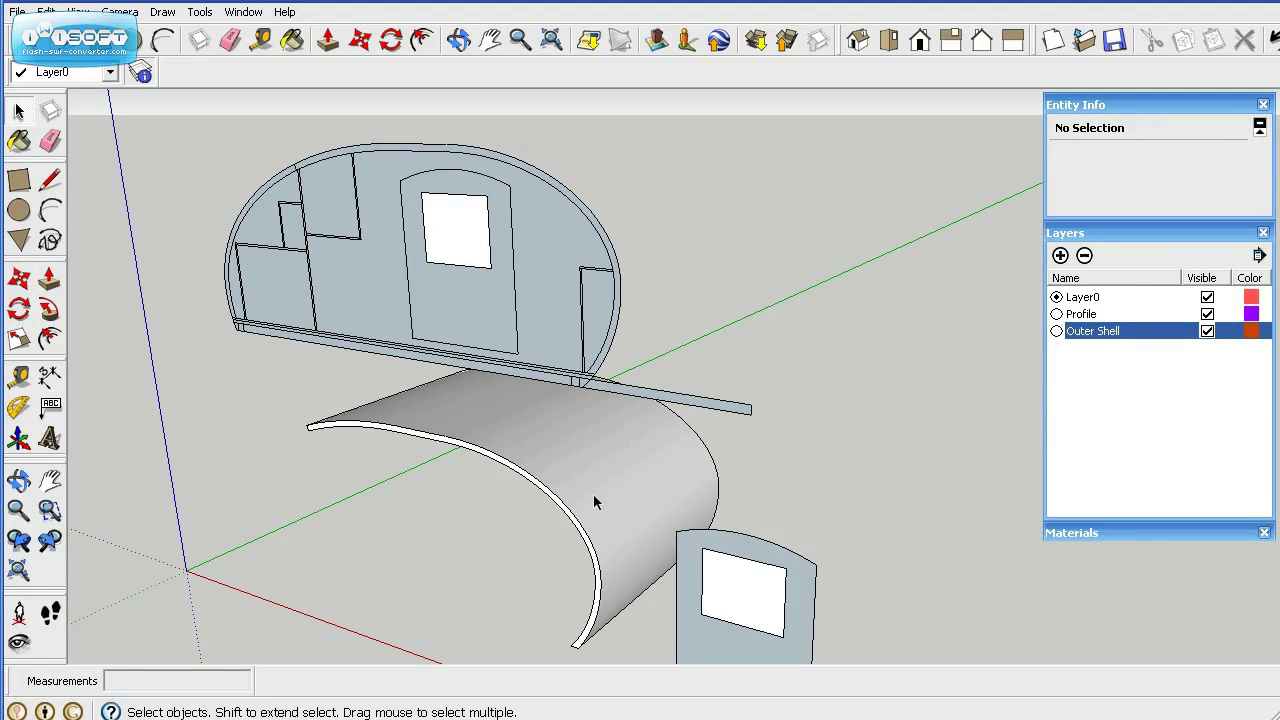
Step: Turn off Outer Shell visibility and create a Door layer
{"action": "left_click", "coordinate": [1207, 331]}
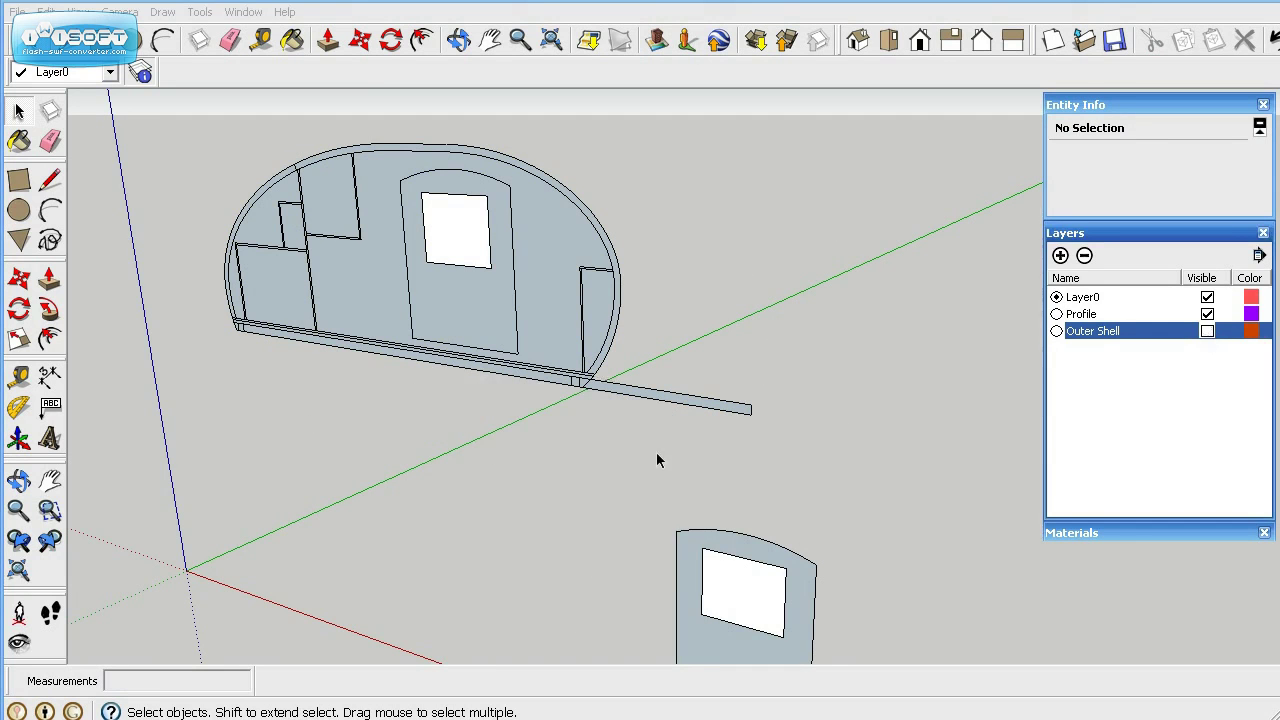
{"action": "left_click", "coordinate": [1061, 256]}
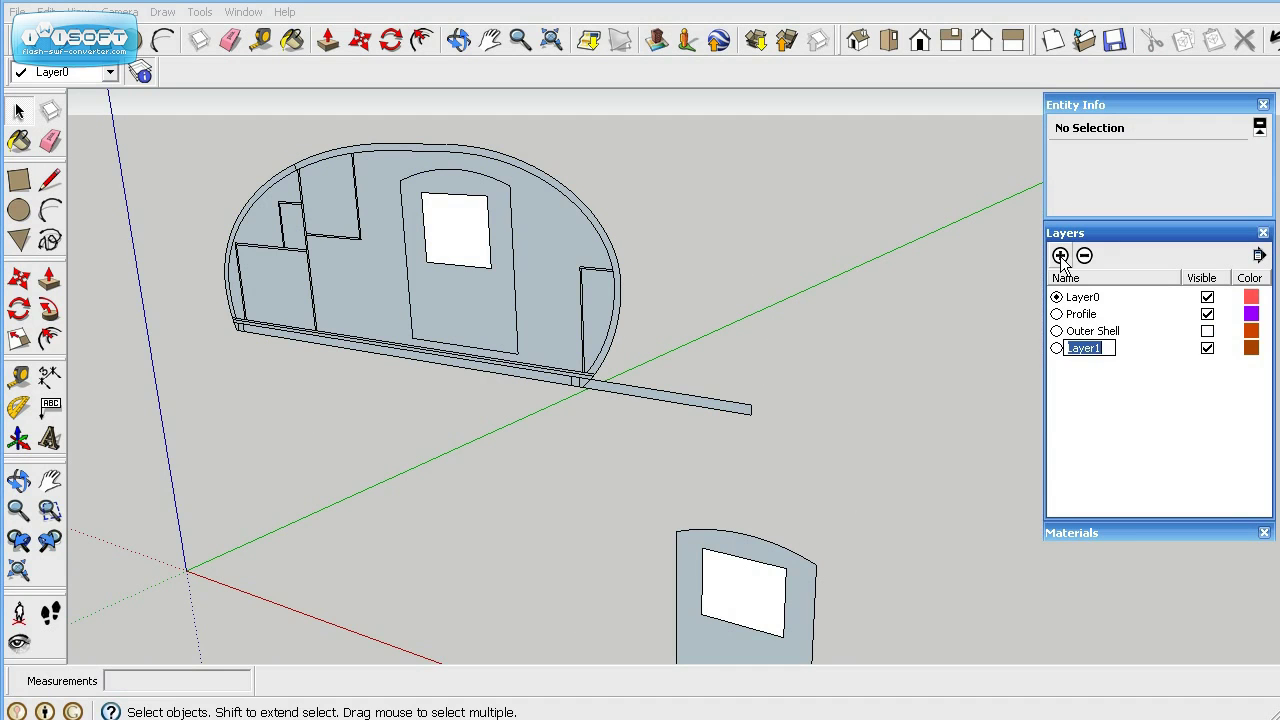
{"action": "type", "text": "Dooror"}
{"action": "key", "text": "Return"}
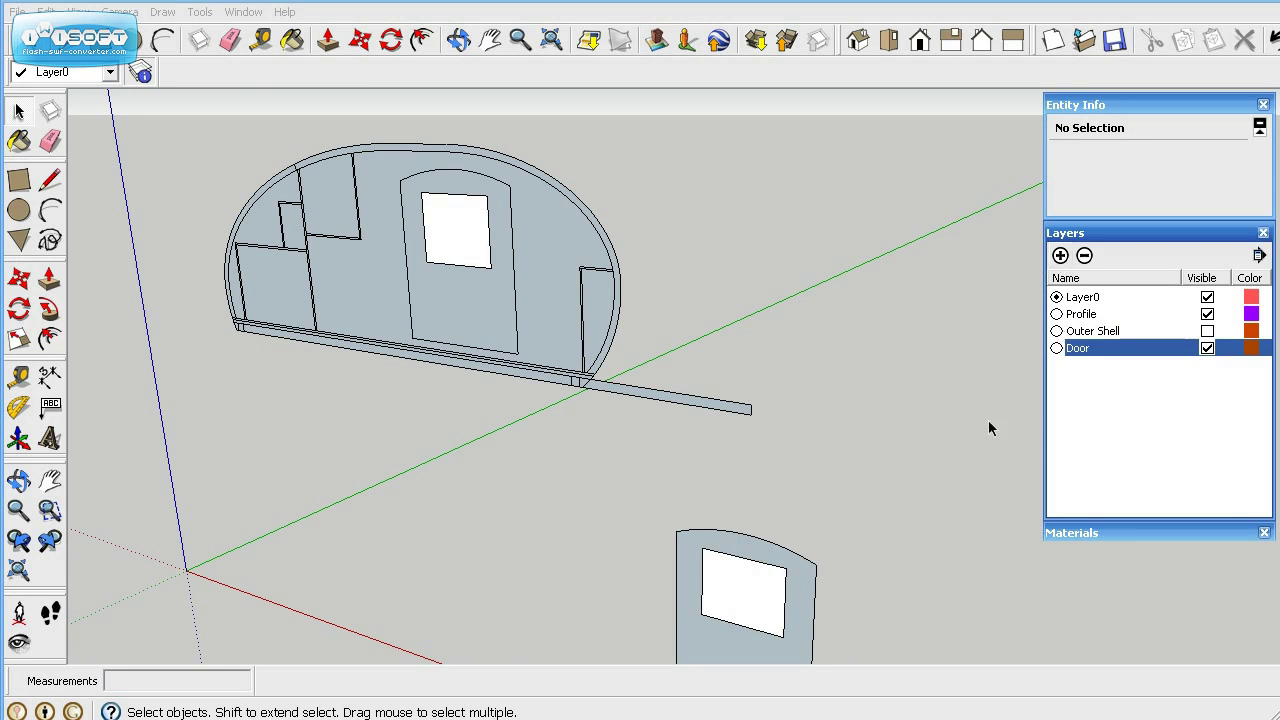
Step: Select the whole door and paint it with the white Color_000 material
{"action": "scroll", "coordinate": [898, 475], "scroll_direction": "down", "scroll_amount": 3}
{"action": "scroll", "coordinate": [871, 645], "scroll_direction": "up", "scroll_amount": 1}
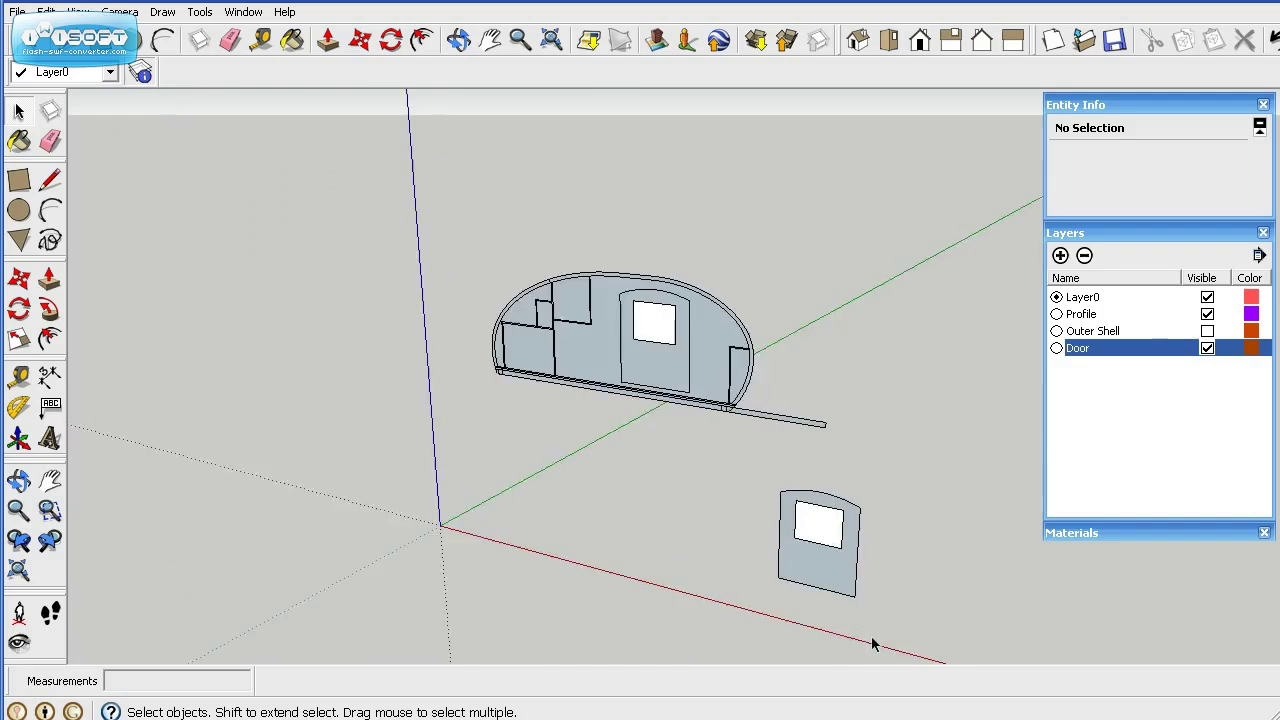
{"action": "scroll", "coordinate": [871, 638], "scroll_direction": "up", "scroll_amount": 4}
{"action": "scroll", "coordinate": [871, 630], "scroll_direction": "down", "scroll_amount": 1}
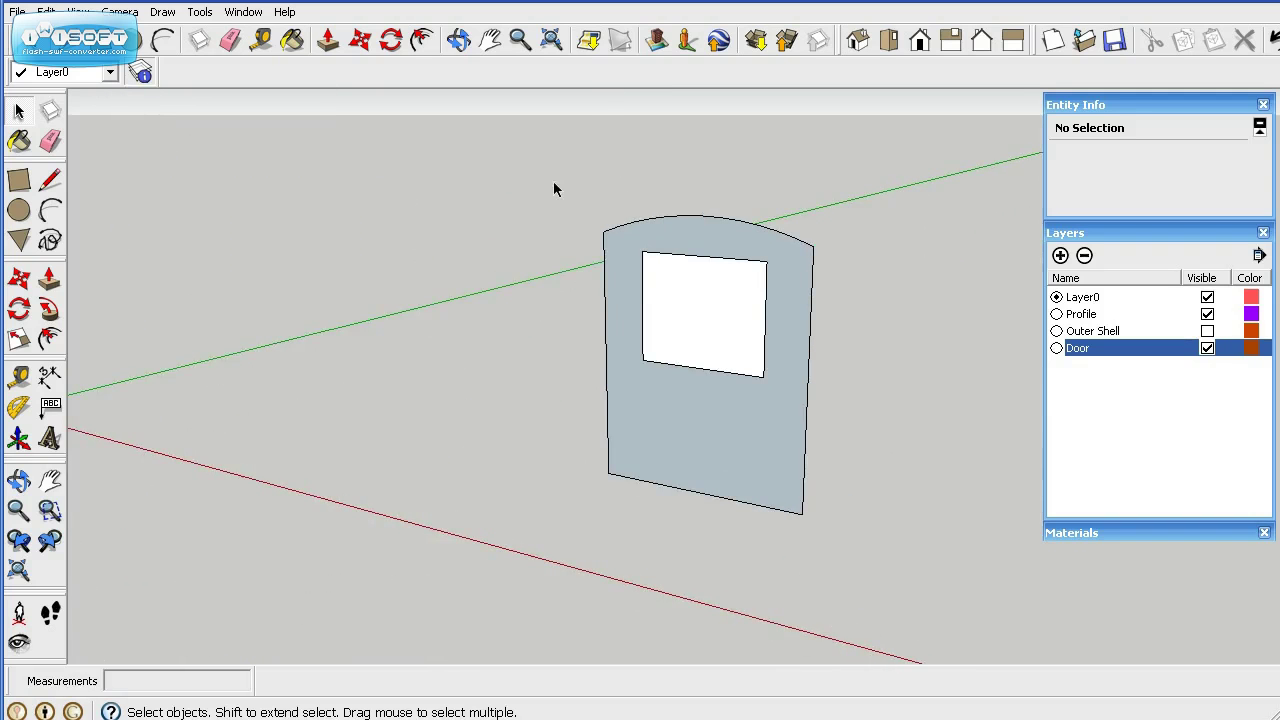
{"action": "left_click_drag", "start_coordinate": [553, 181], "coordinate": [868, 567]}
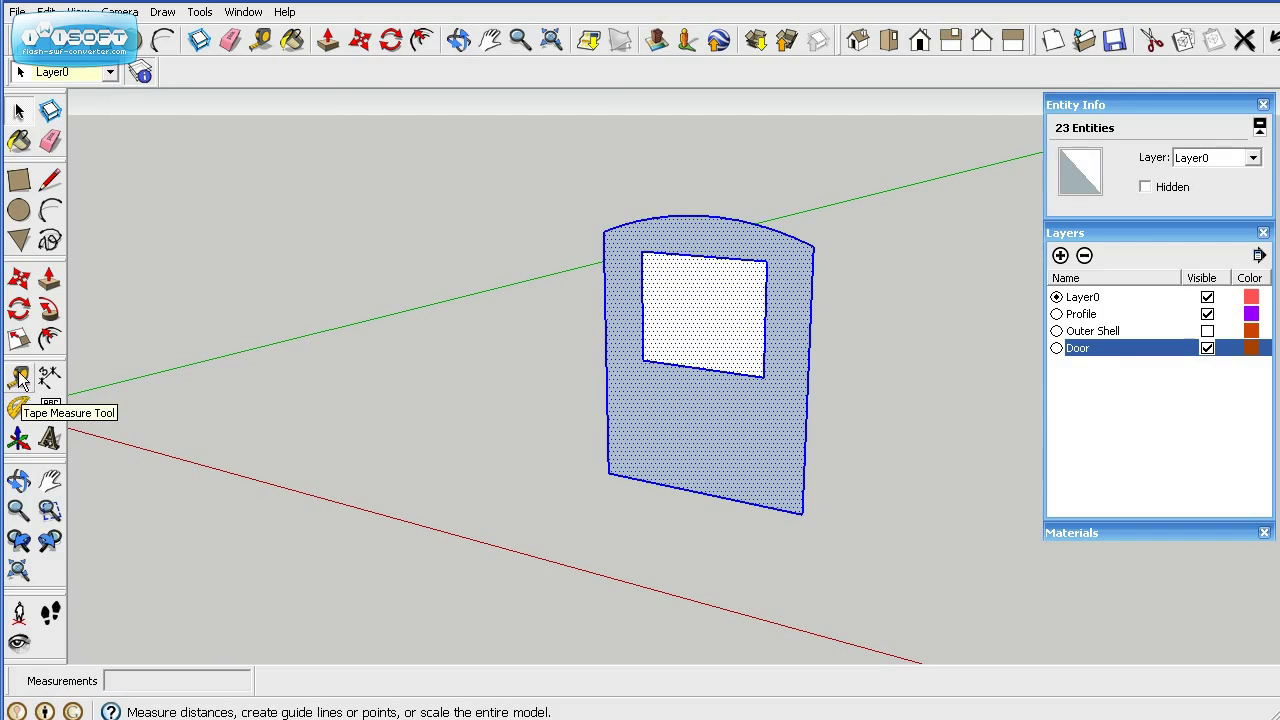
{"action": "left_click", "coordinate": [1158, 229]}
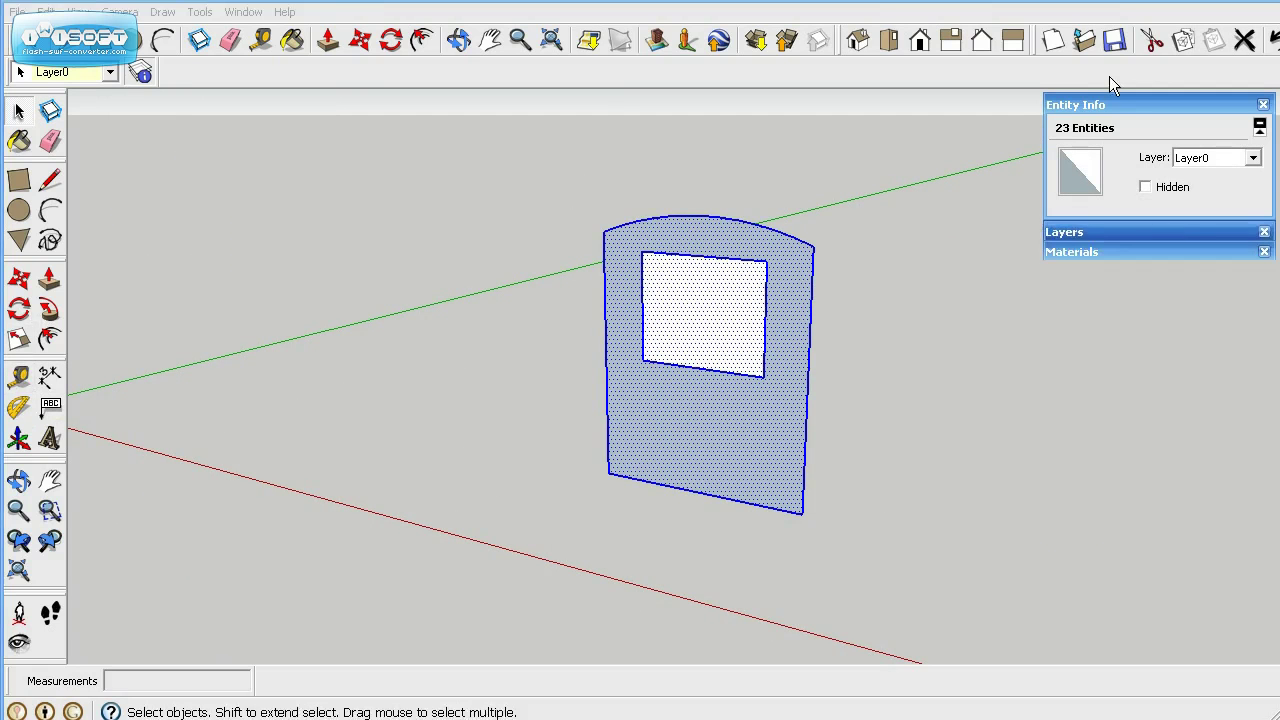
{"action": "left_click", "coordinate": [1111, 103]}
{"action": "left_click", "coordinate": [1111, 144]}
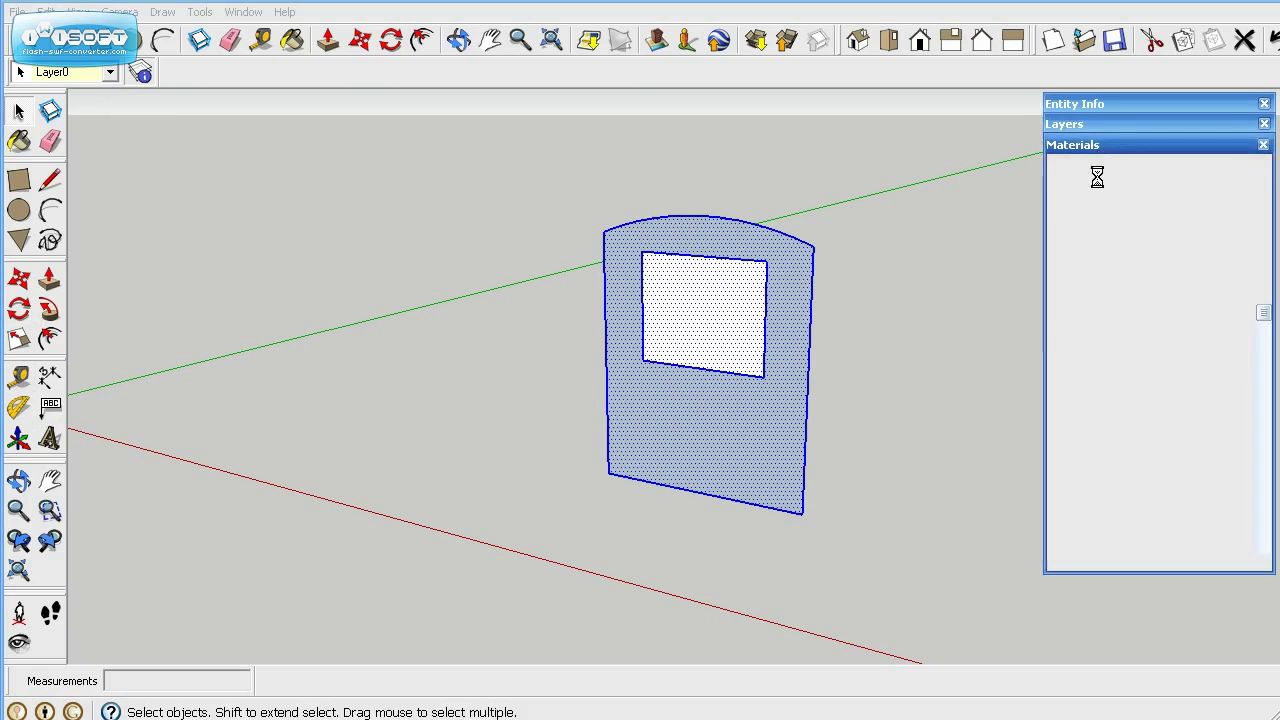
{"action": "left_click", "coordinate": [1075, 312]}
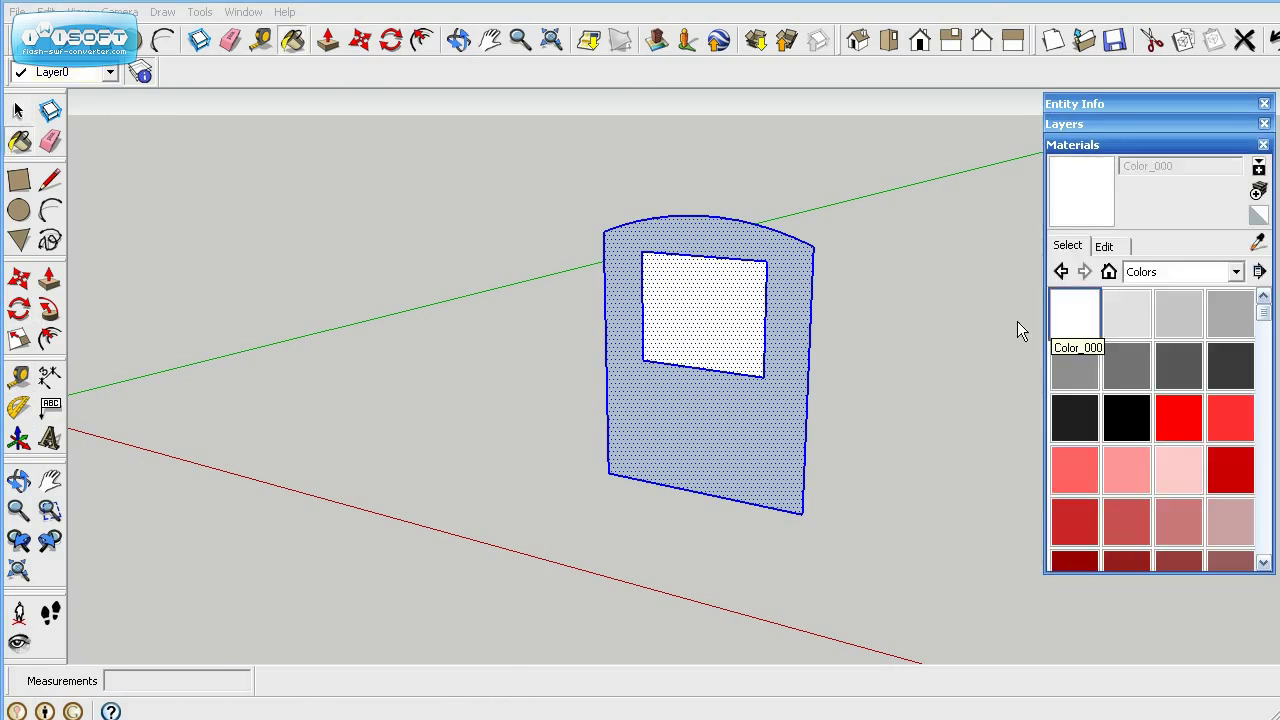
{"action": "left_click", "coordinate": [800, 402]}
Step: Orbit around the door and select only its outer face
{"action": "mouse_move", "coordinate": [846, 378]}
{"action": "middle_mouse_down"}
{"action": "mouse_move", "coordinate": [846, 391]}
{"action": "mouse_move", "coordinate": [720, 457]}
{"action": "mouse_move", "coordinate": [663, 548]}
{"action": "middle_mouse_up"}
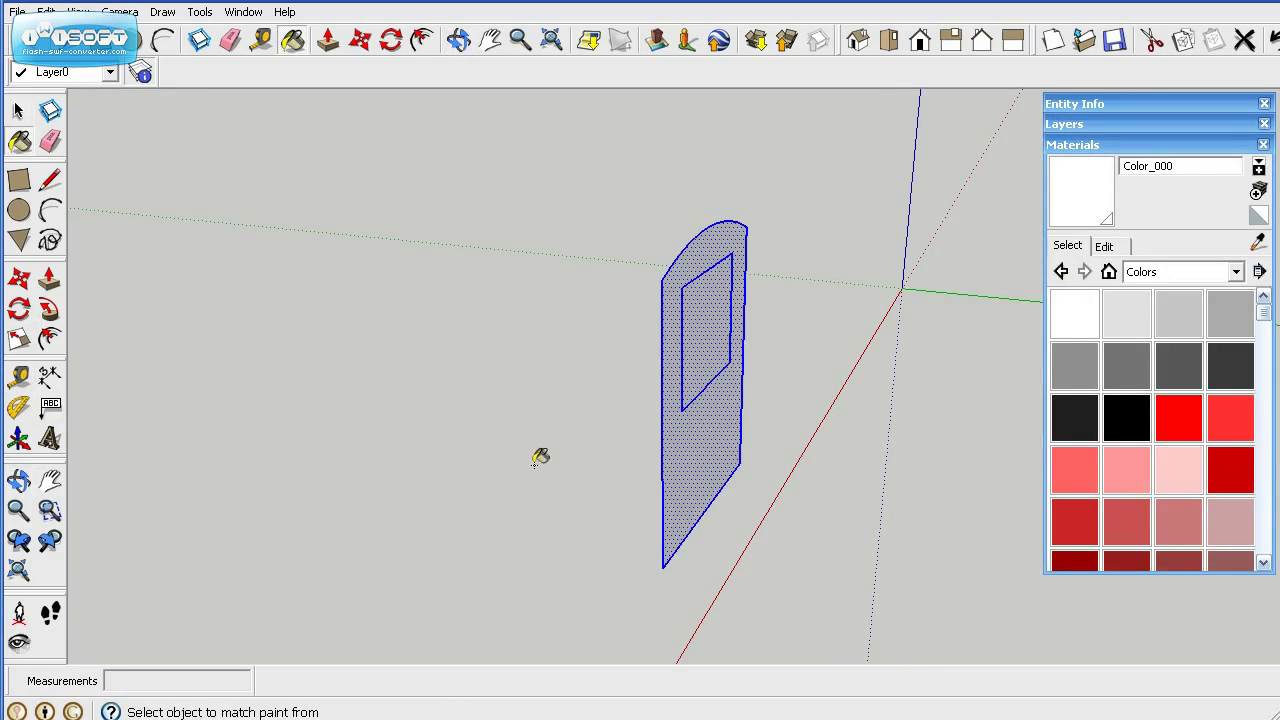
{"action": "mouse_move", "coordinate": [540, 457]}
{"action": "middle_mouse_down"}
{"action": "mouse_move", "coordinate": [723, 491]}
{"action": "mouse_move", "coordinate": [871, 437]}
{"action": "mouse_move", "coordinate": [914, 471]}
{"action": "mouse_move", "coordinate": [474, 331]}
{"action": "middle_mouse_up"}
{"action": "left_click", "coordinate": [18, 111]}
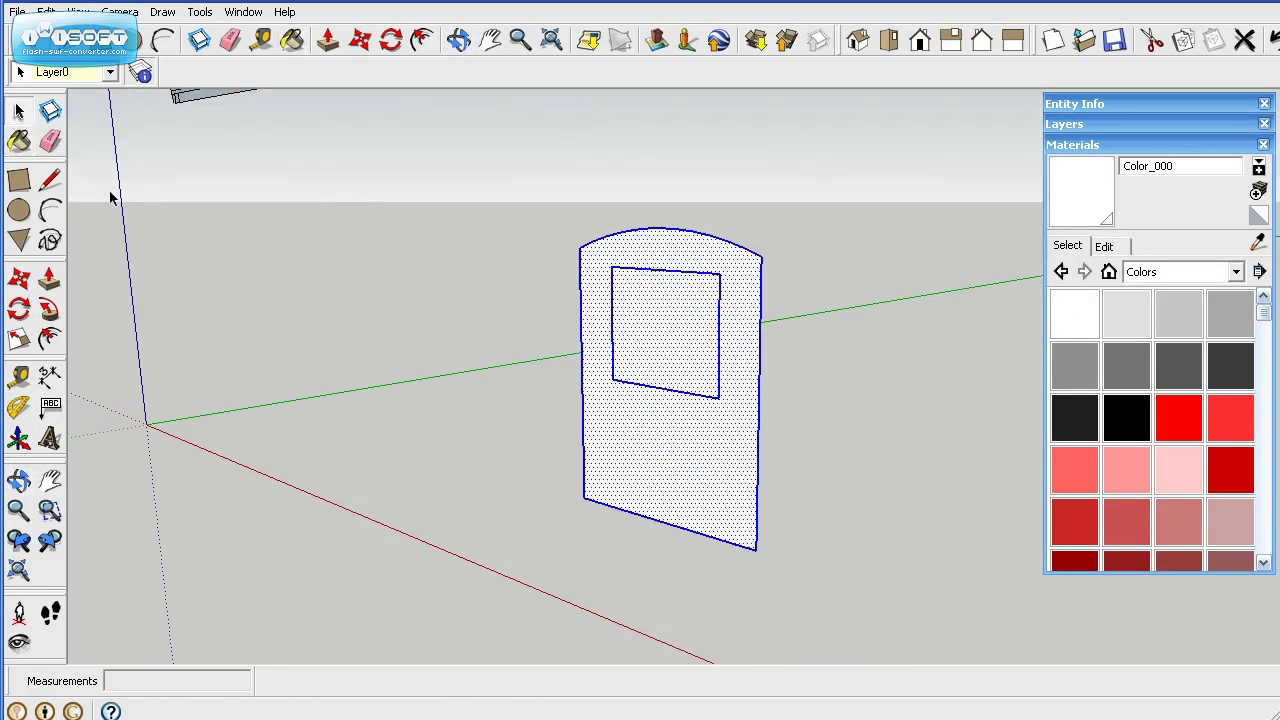
{"action": "left_click", "coordinate": [657, 443]}
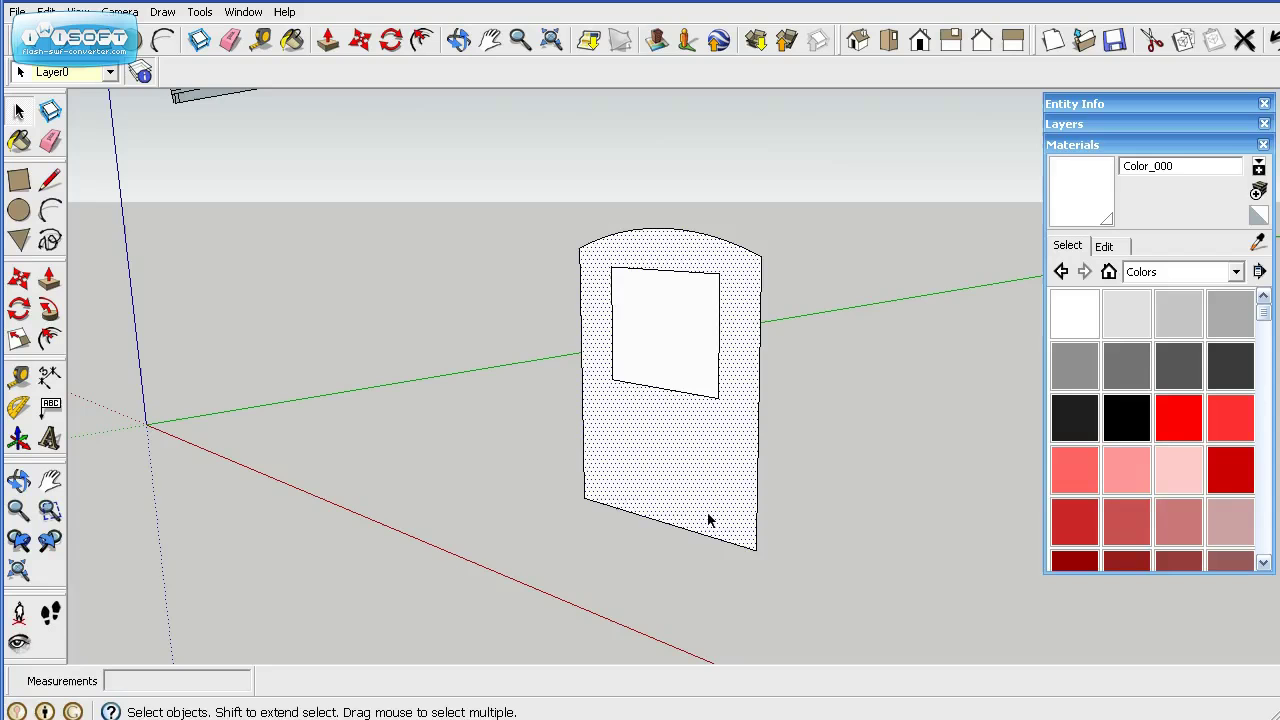
{"action": "middle_click_drag", "start_coordinate": [817, 490], "coordinate": [436, 514]}
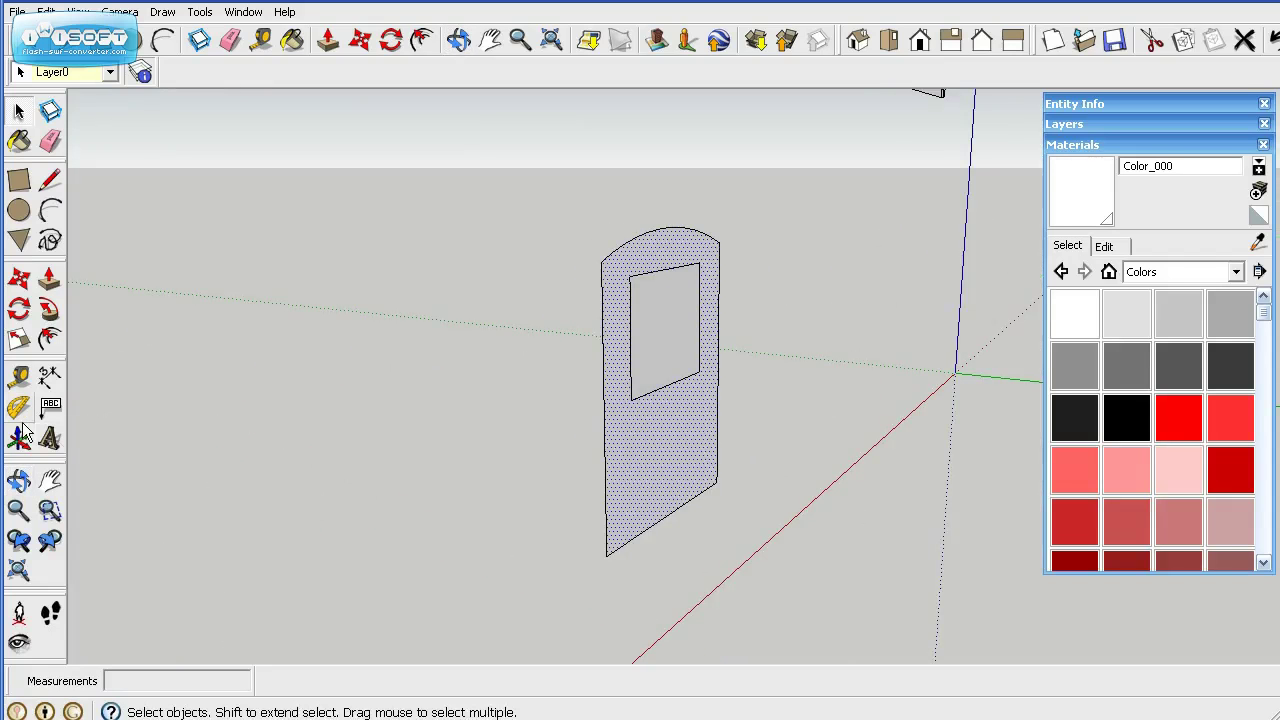
Step: Push/Pull the door face out to a 3/4-inch thick slab
{"action": "left_click", "coordinate": [47, 284]}
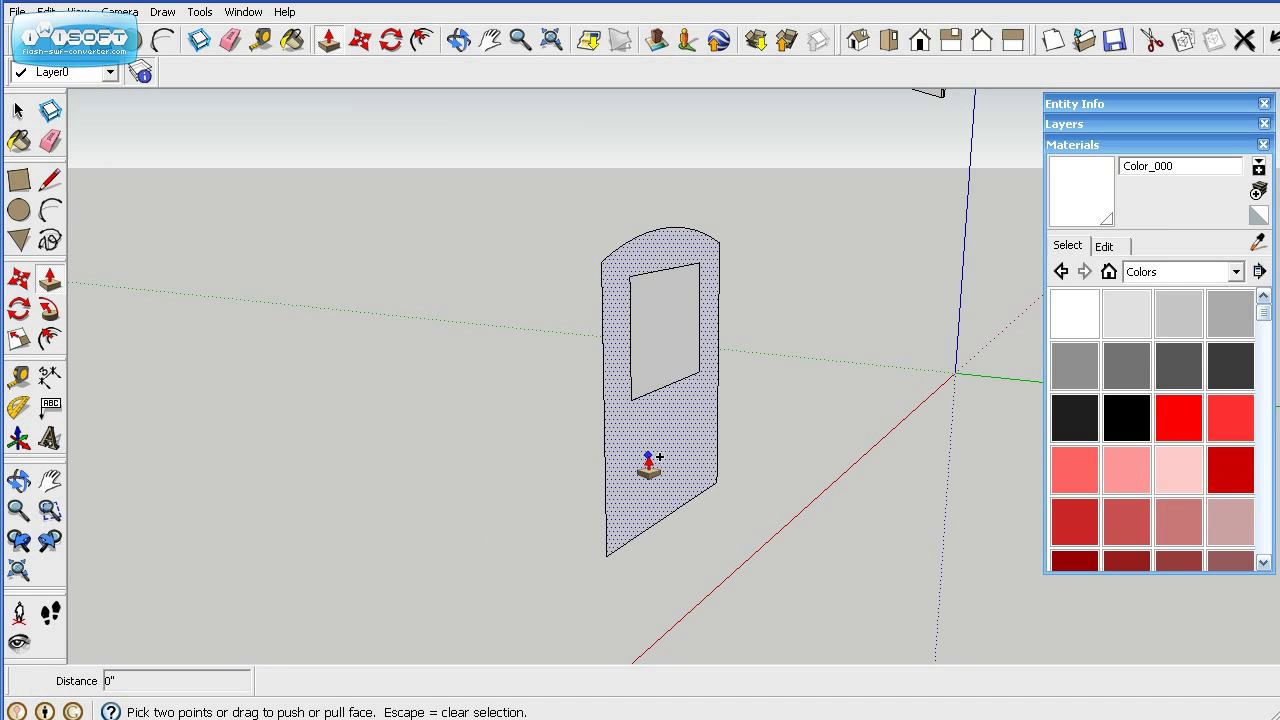
{"action": "left_click_drag", "start_coordinate": [648, 460], "coordinate": [723, 474]}
{"action": "type", "text": ","}
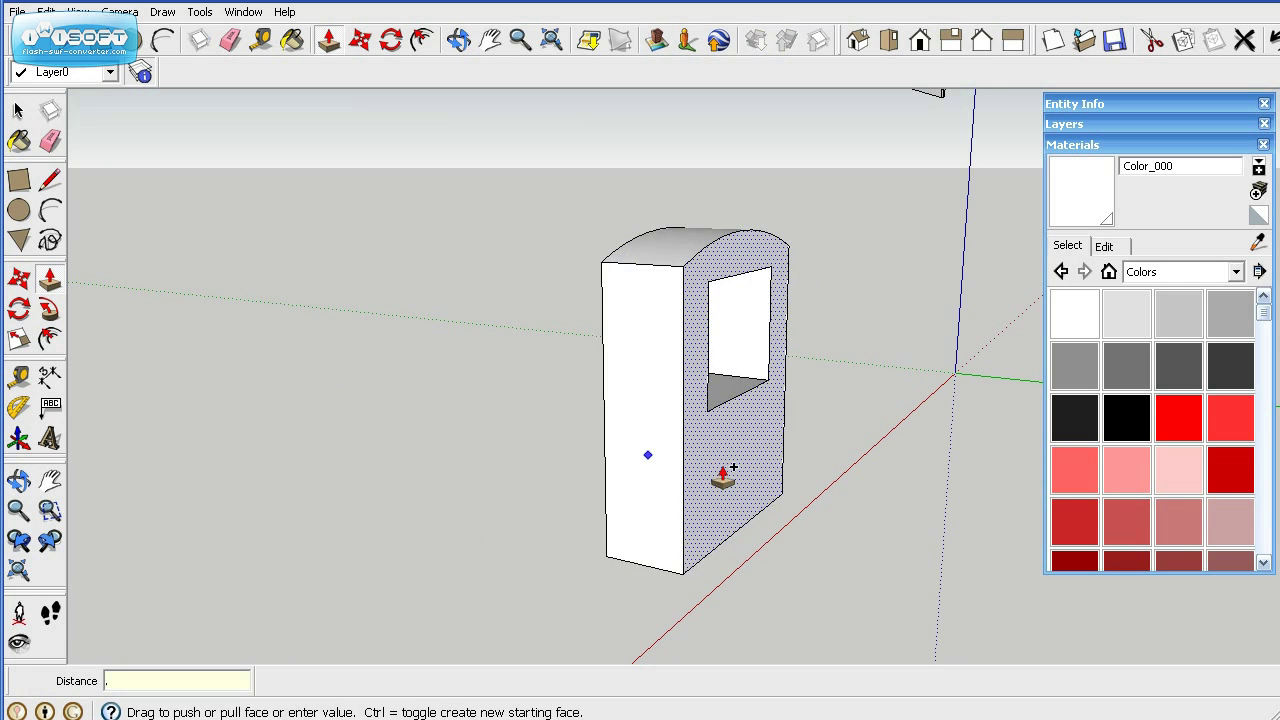
{"action": "key", "text": "Return"}
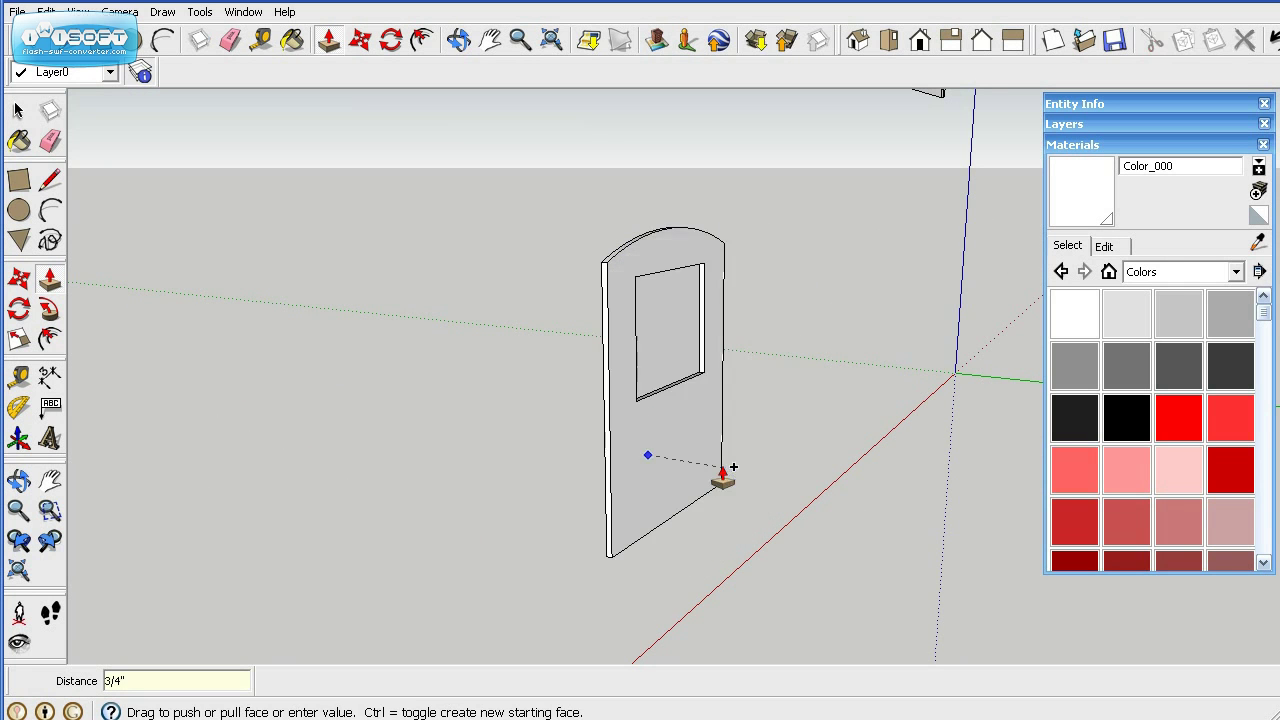
{"action": "middle_click_drag", "start_coordinate": [600, 512], "coordinate": [873, 482]}
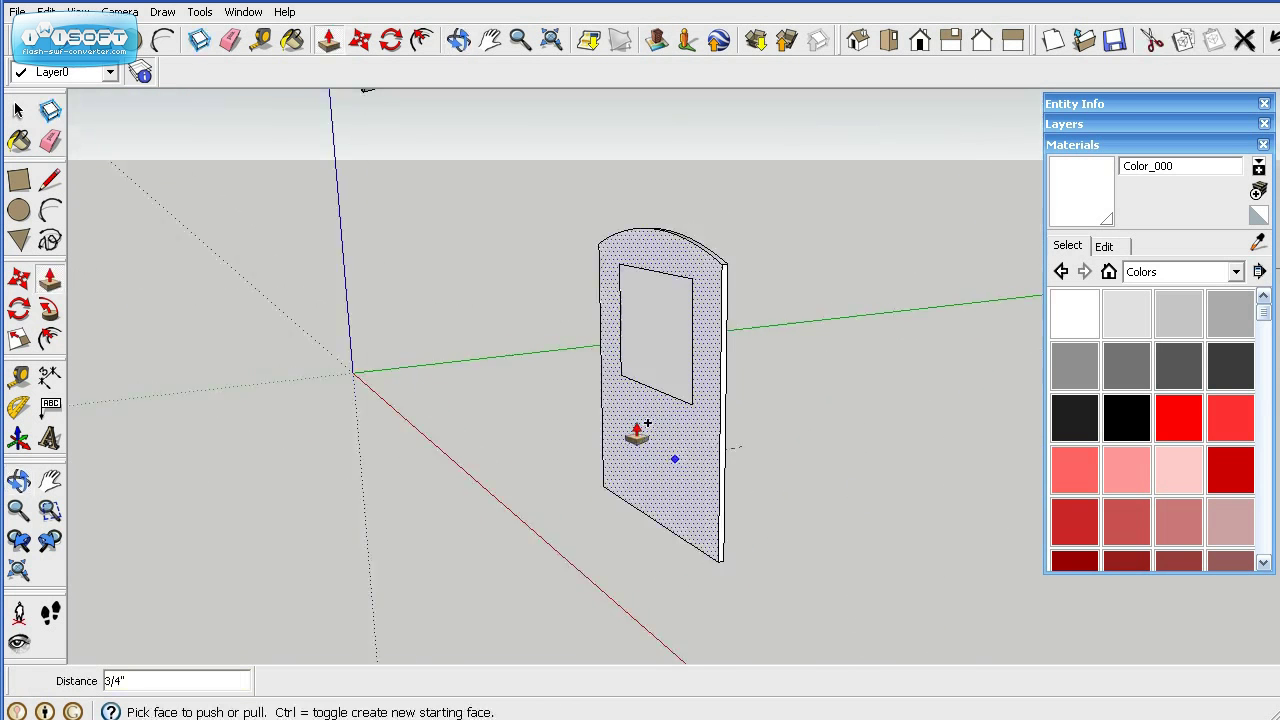
{"action": "middle_click_drag", "start_coordinate": [611, 434], "coordinate": [986, 409]}
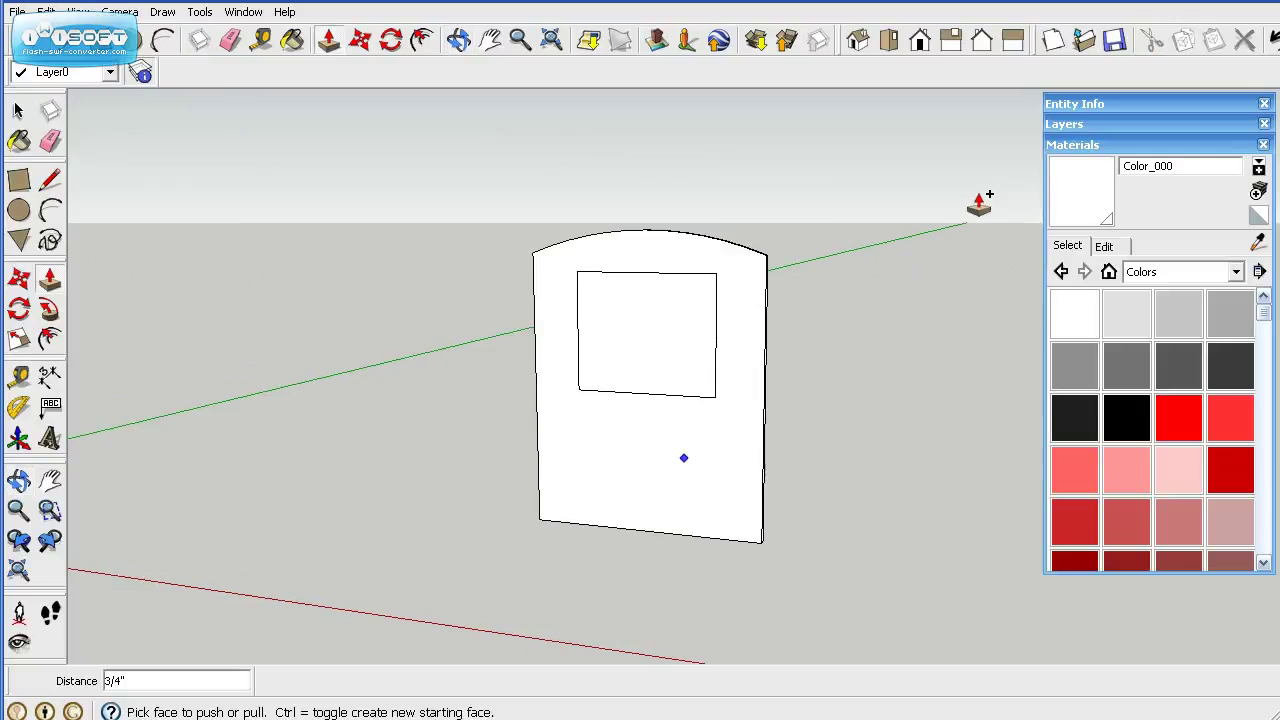
Step: Paint the window face with Translucent_Glass_Gray from the Translucent collection
{"action": "left_click", "coordinate": [1236, 272]}
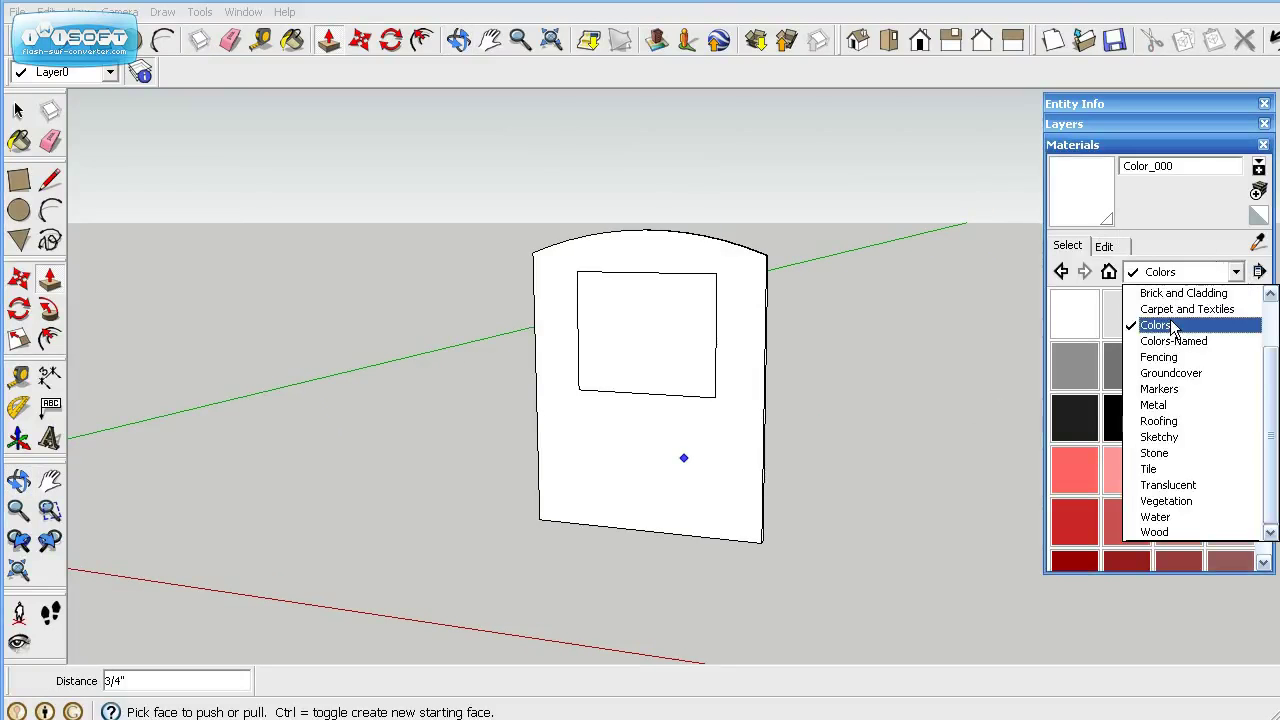
{"action": "left_click", "coordinate": [1168, 485]}
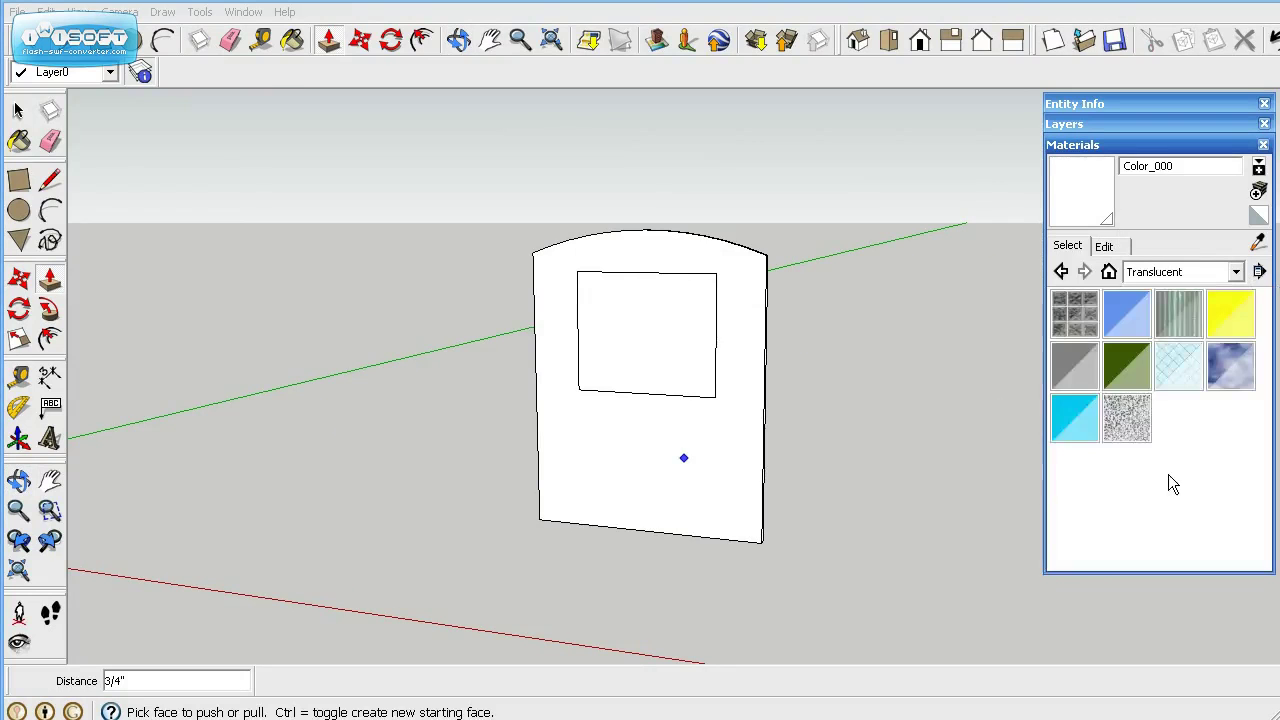
{"action": "left_click", "coordinate": [1072, 363]}
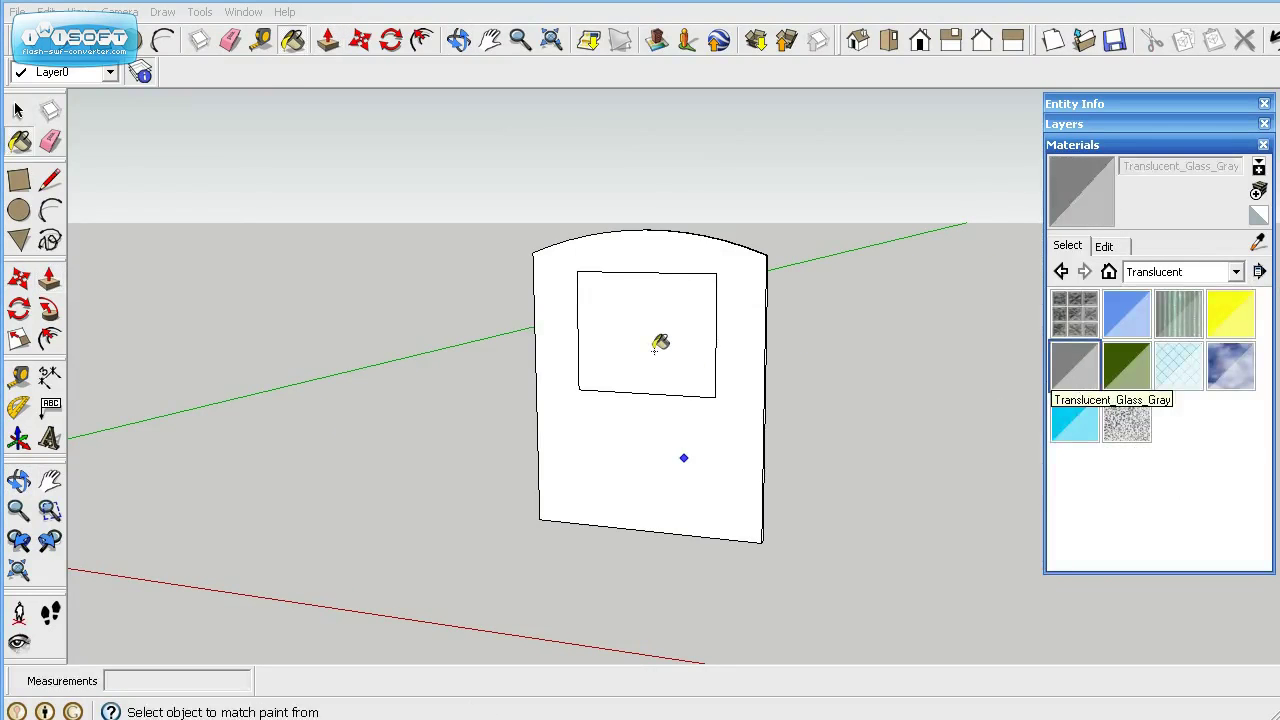
{"action": "left_click", "coordinate": [660, 343]}
{"action": "mouse_move", "coordinate": [806, 351]}
{"action": "middle_mouse_down"}
{"action": "mouse_move", "coordinate": [686, 429]}
{"action": "mouse_move", "coordinate": [560, 450]}
{"action": "mouse_move", "coordinate": [163, 413]}
{"action": "middle_mouse_up"}
{"action": "left_click", "coordinate": [694, 330]}
{"action": "mouse_move", "coordinate": [546, 366]}
{"action": "middle_mouse_down"}
{"action": "mouse_move", "coordinate": [622, 428]}
{"action": "mouse_move", "coordinate": [1109, 471]}
{"action": "mouse_move", "coordinate": [846, 429]}
{"action": "mouse_move", "coordinate": [823, 449]}
{"action": "mouse_move", "coordinate": [869, 440]}
{"action": "mouse_move", "coordinate": [746, 471]}
{"action": "mouse_move", "coordinate": [214, 414]}
{"action": "mouse_move", "coordinate": [705, 436]}
{"action": "mouse_move", "coordinate": [917, 400]}
{"action": "middle_mouse_up"}
{"action": "key", "text": "b"}
{"action": "scroll", "coordinate": [651, 381], "scroll_direction": "up", "scroll_amount": 4}
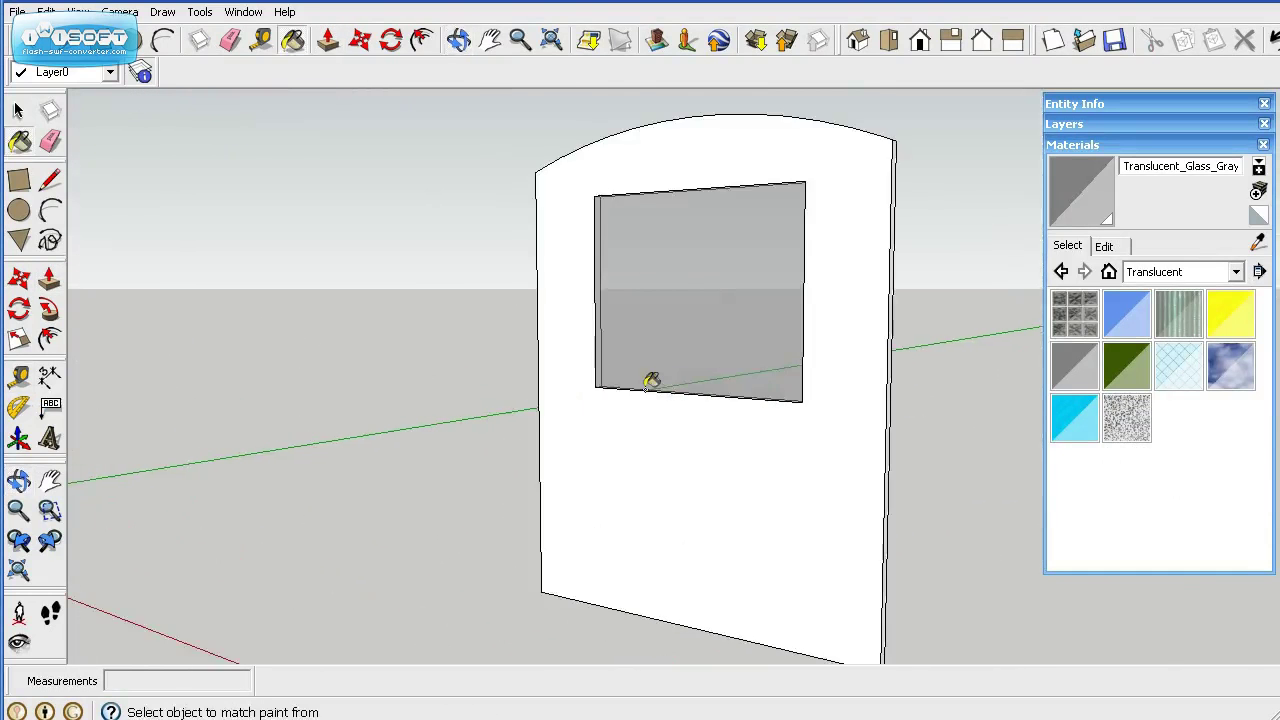
{"action": "scroll", "coordinate": [654, 379], "scroll_direction": "up", "scroll_amount": 4}
{"action": "scroll", "coordinate": [664, 408], "scroll_direction": "down", "scroll_amount": 3}
{"action": "mouse_move", "coordinate": [669, 414]}
{"action": "middle_mouse_down"}
{"action": "mouse_move", "coordinate": [759, 466]}
{"action": "mouse_move", "coordinate": [766, 440]}
{"action": "middle_mouse_up"}
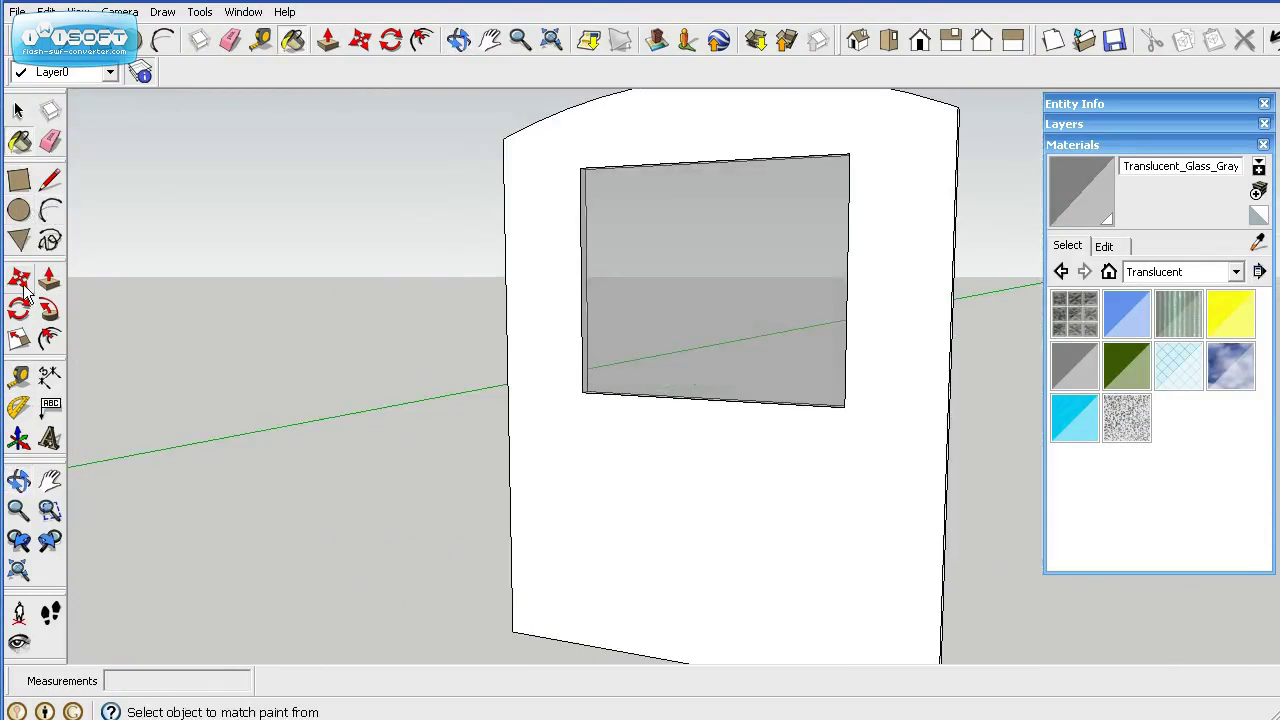
Step: Select the glass pane's left, top, right and bottom edges
{"action": "left_click", "coordinate": [47, 341]}
{"action": "scroll", "coordinate": [858, 282], "scroll_direction": "up", "scroll_amount": 3}
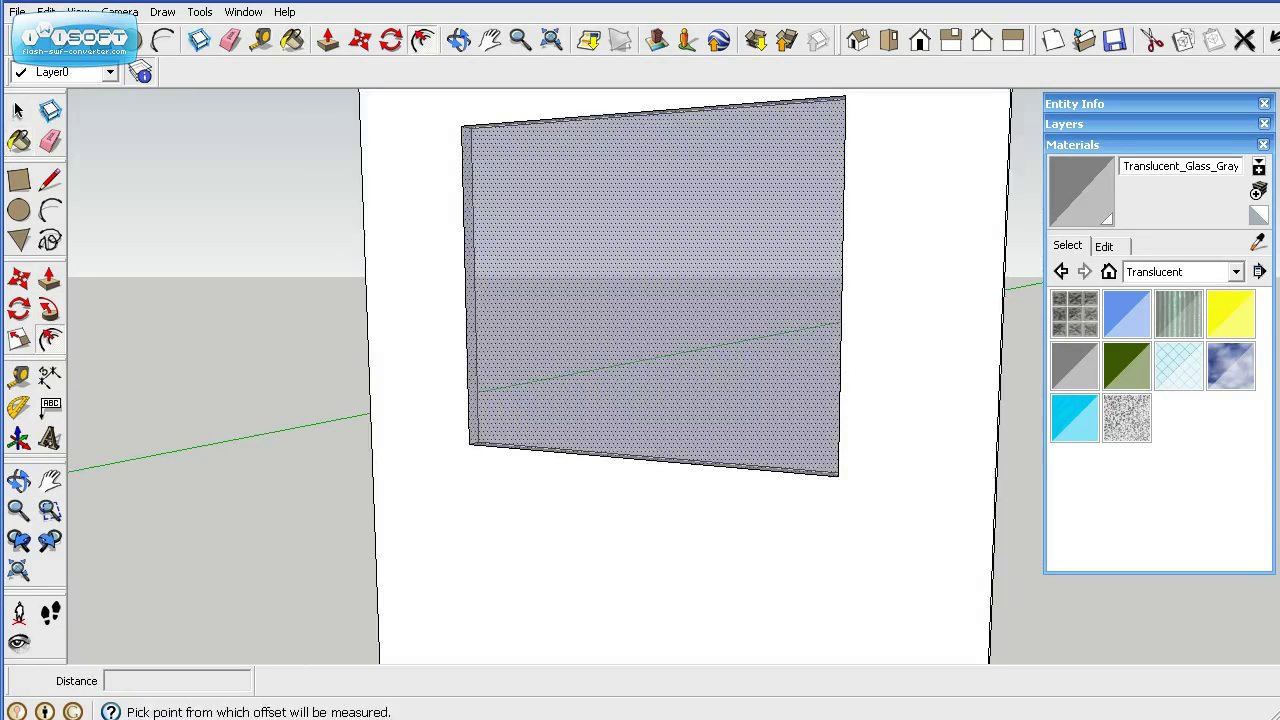
{"action": "left_click", "coordinate": [18, 111]}
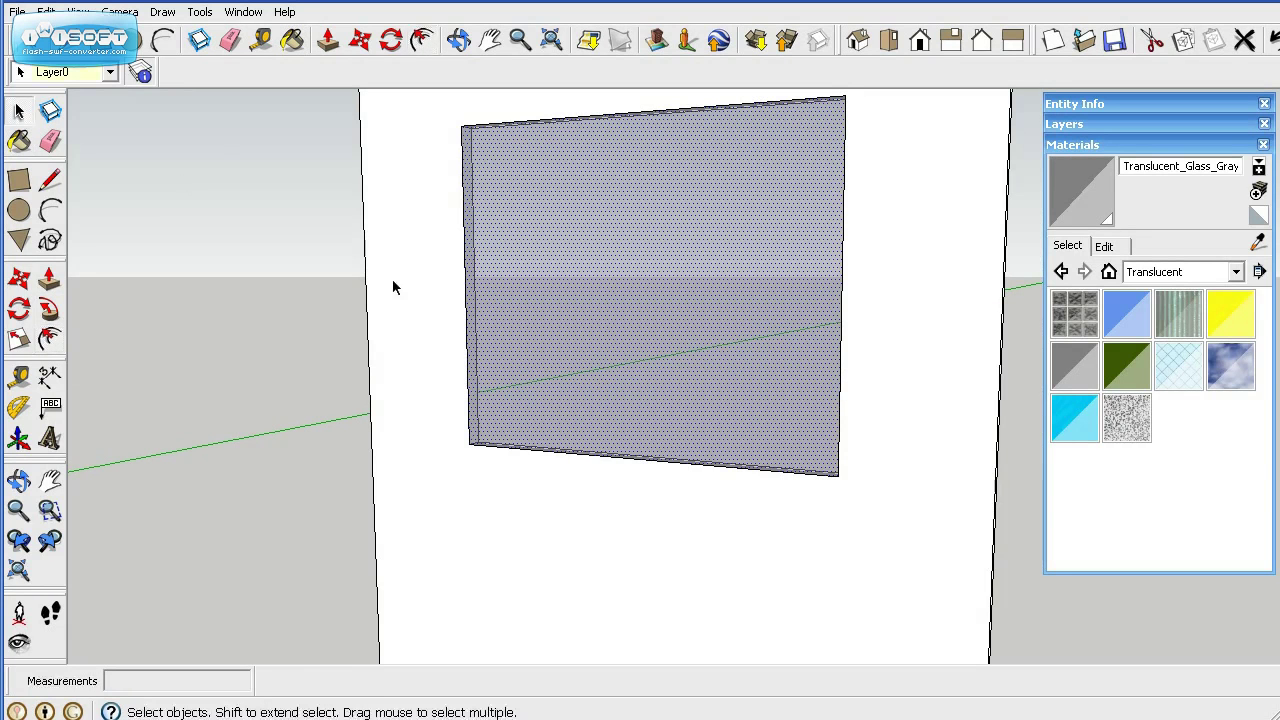
{"action": "left_click", "coordinate": [465, 273]}
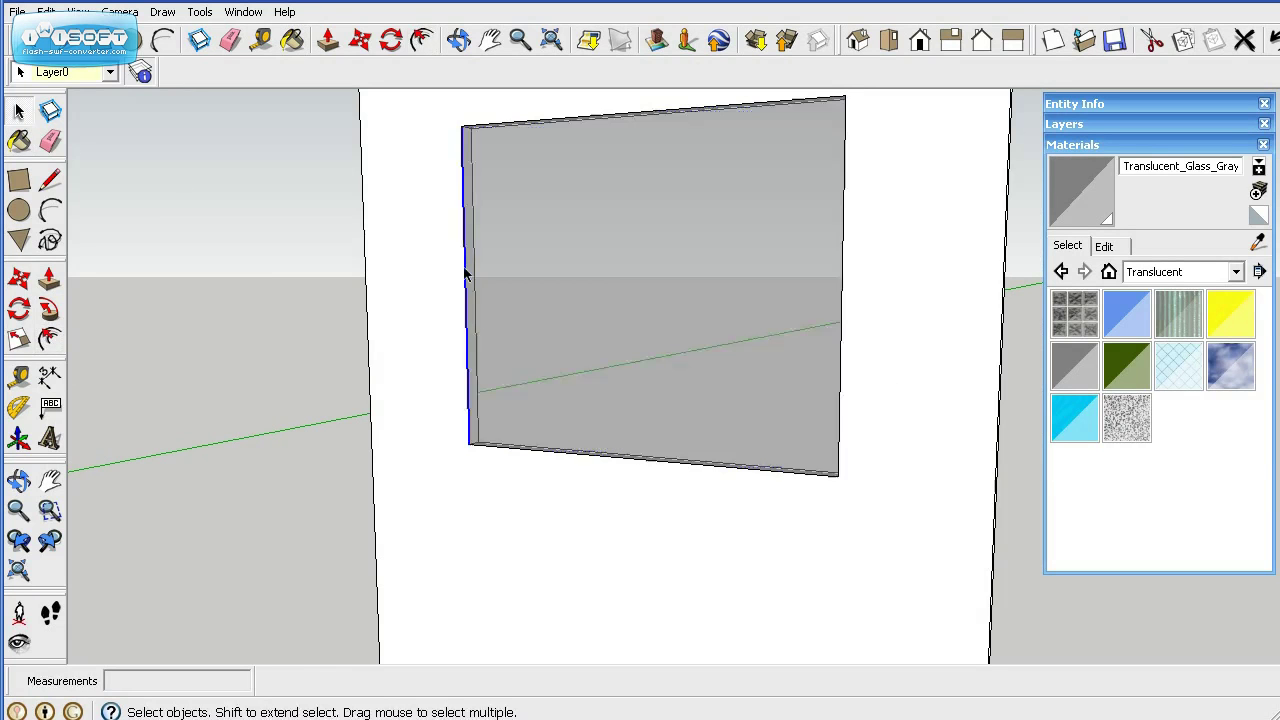
{"action": "left_click", "coordinate": [519, 123], "text": "shift"}
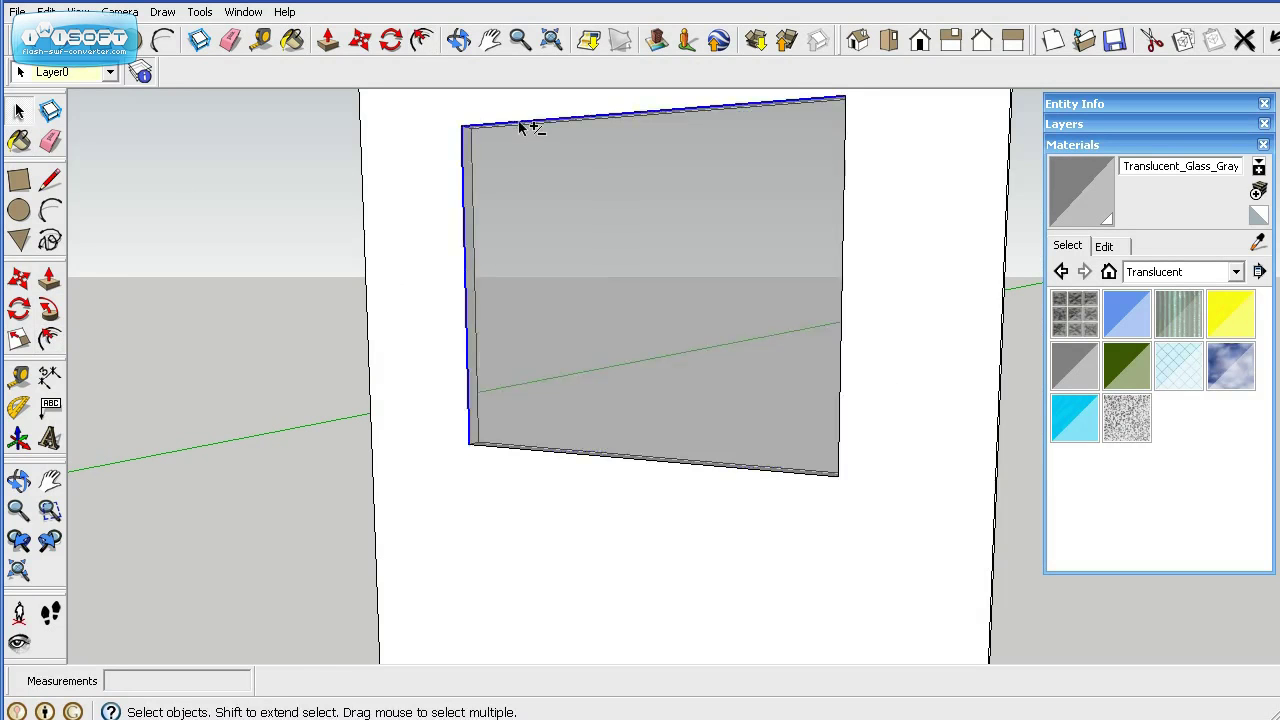
{"action": "left_click", "coordinate": [843, 237], "text": "shift"}
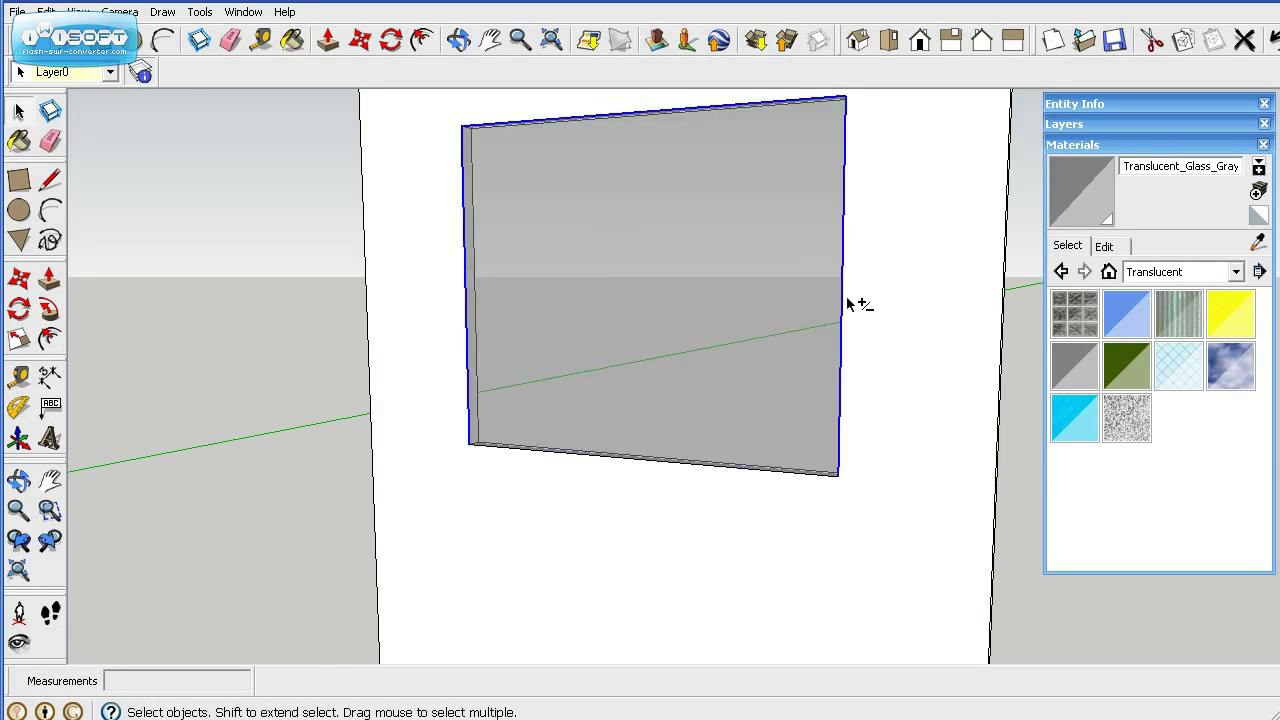
{"action": "left_click", "coordinate": [677, 464], "text": "shift"}
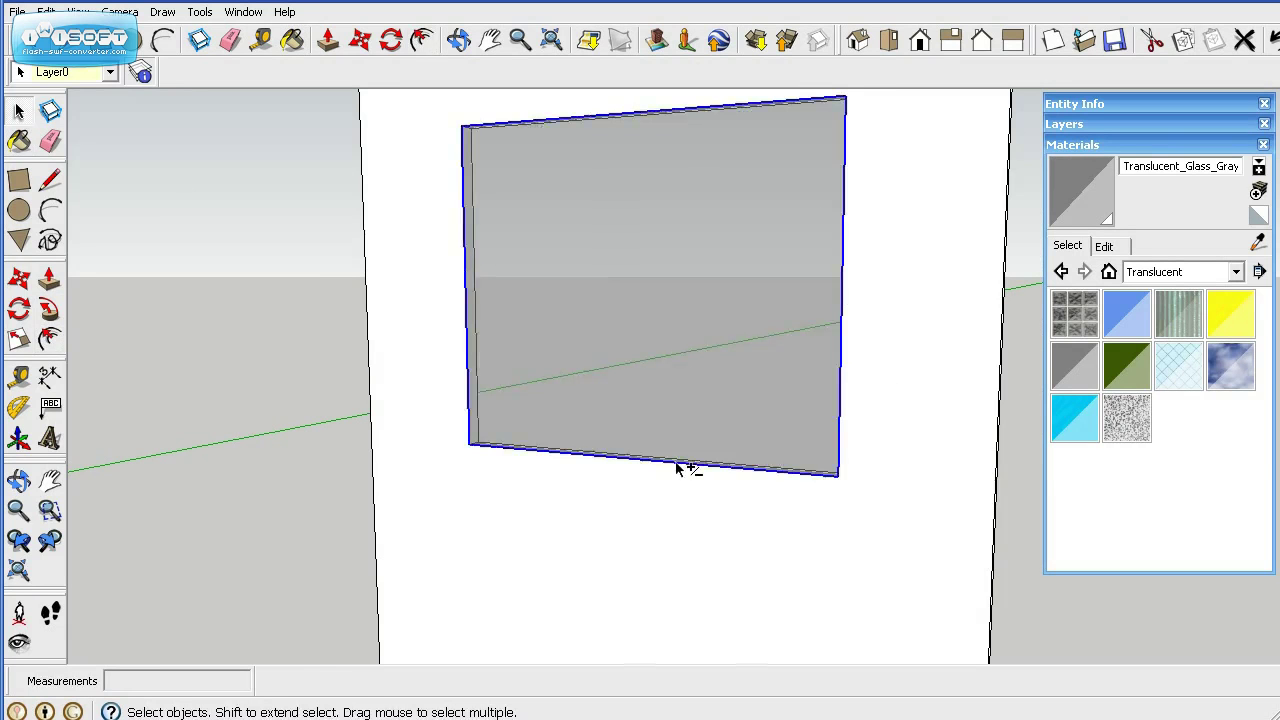
Step: Offset the selected window edges by 0.75 inch to outline the frame
{"action": "left_click", "coordinate": [48, 340]}
{"action": "left_click", "coordinate": [597, 457]}
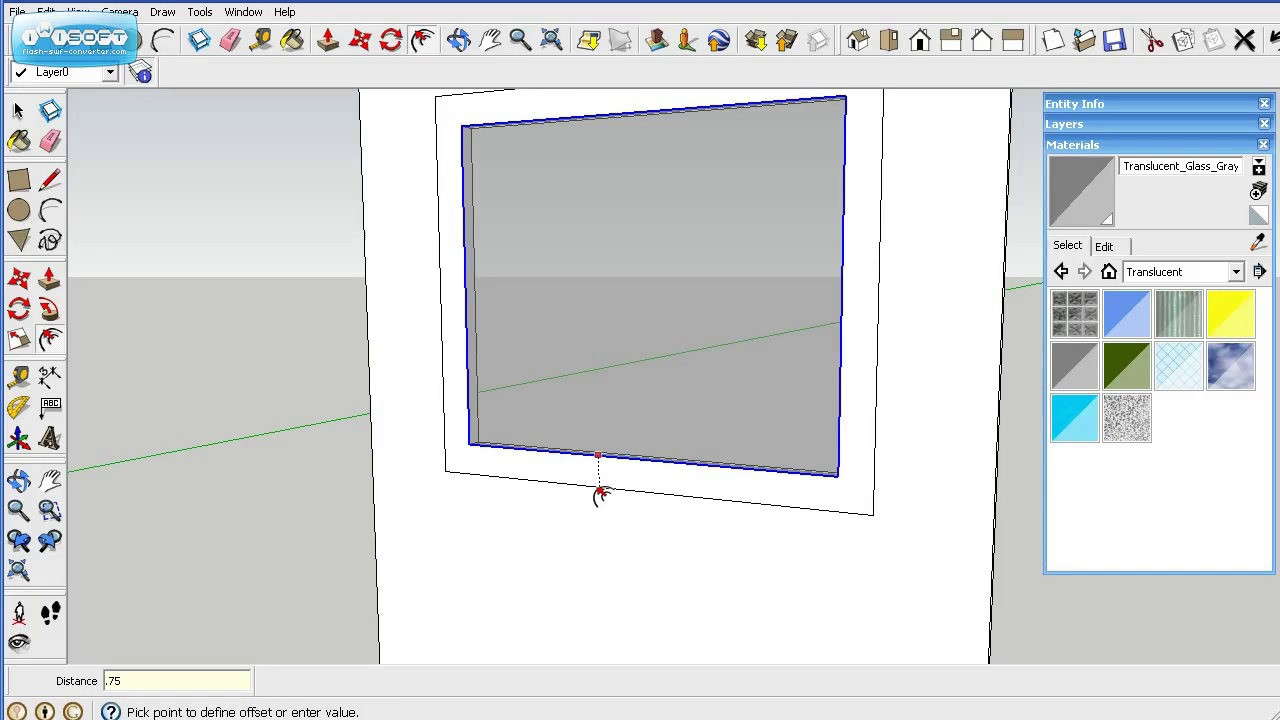
{"action": "type", "text": ".75"}
{"action": "key", "text": "Return"}
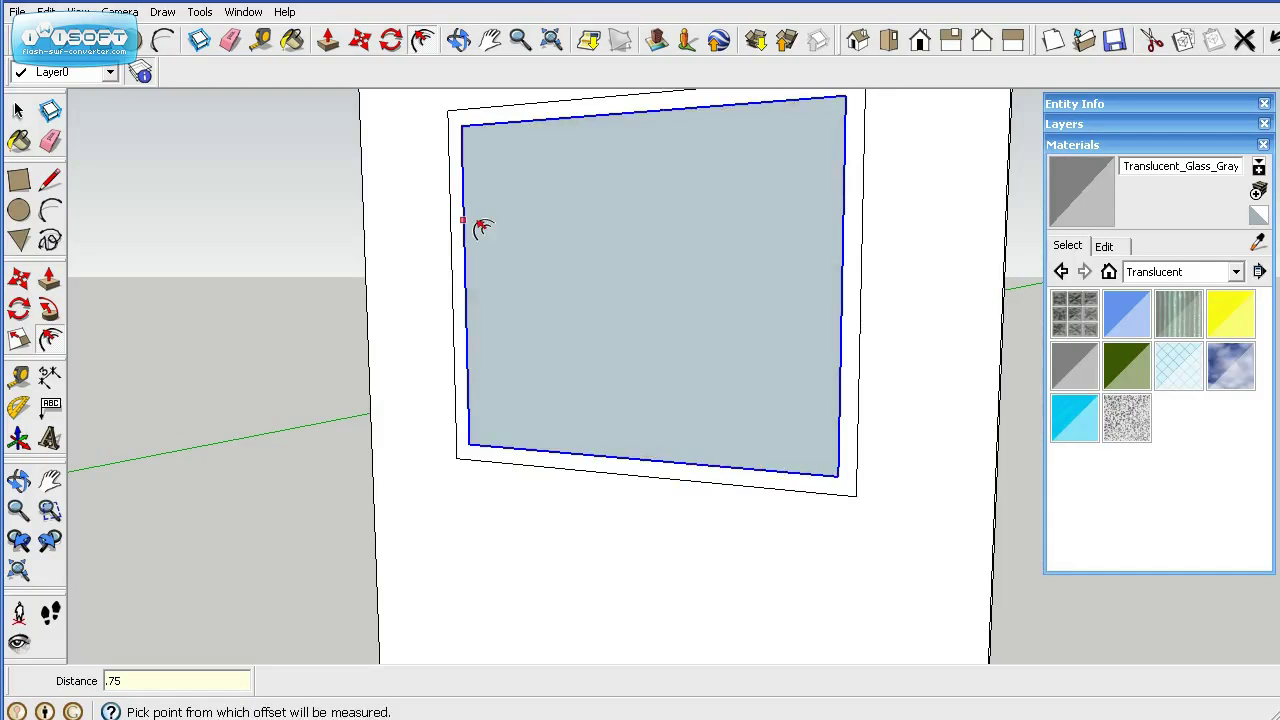
Step: Push/Pull the frame border outward about 2 1/16 inches from the door
{"action": "left_click", "coordinate": [18, 112]}
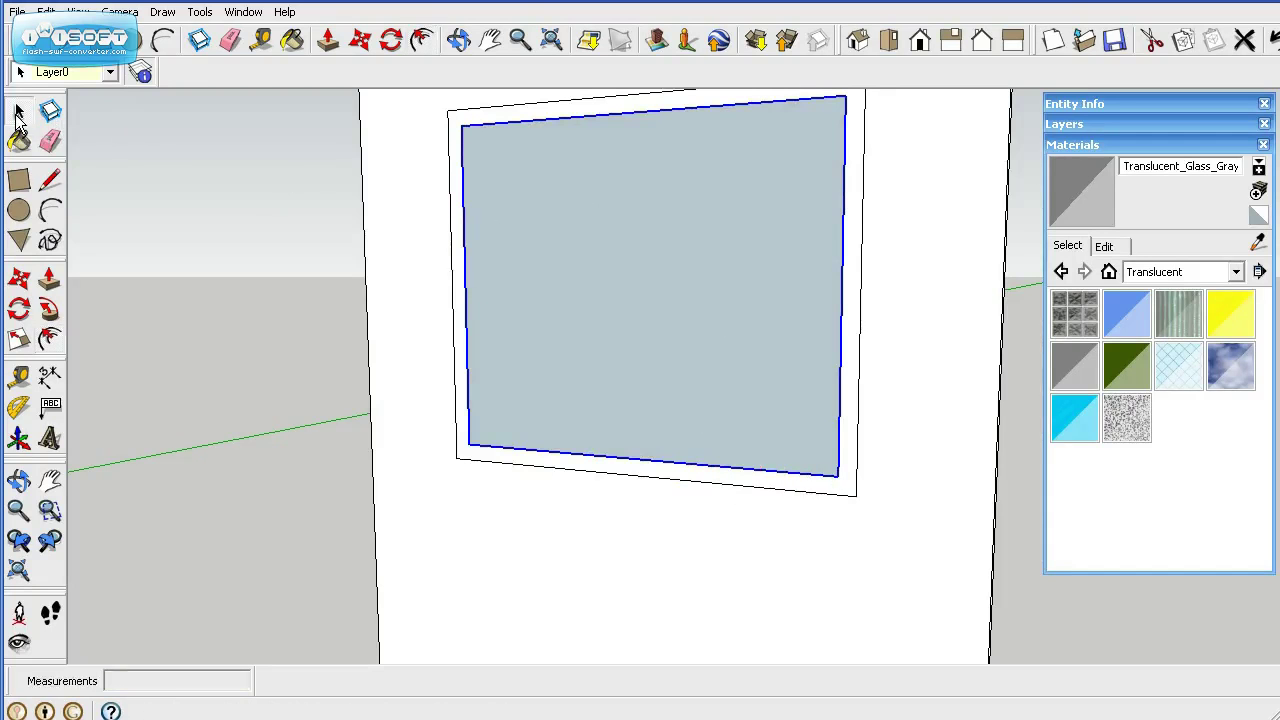
{"action": "left_click", "coordinate": [49, 280]}
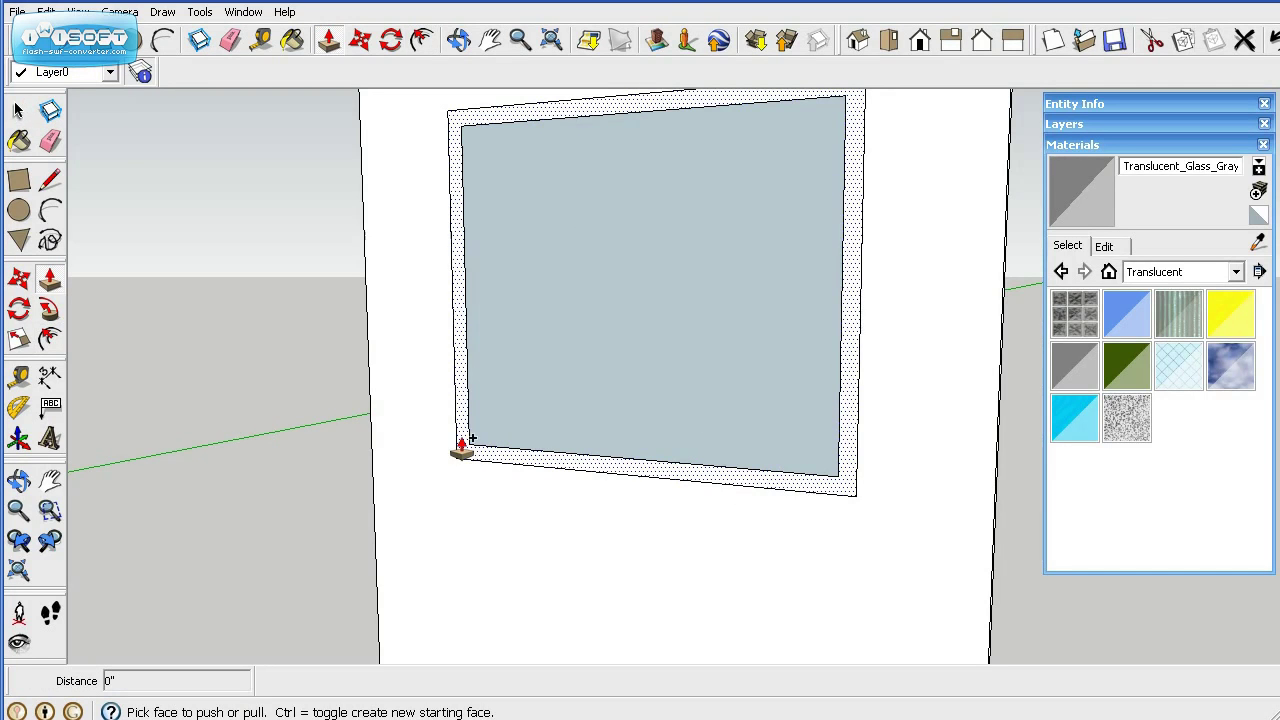
{"action": "left_click_drag", "start_coordinate": [462, 444], "coordinate": [436, 460]}
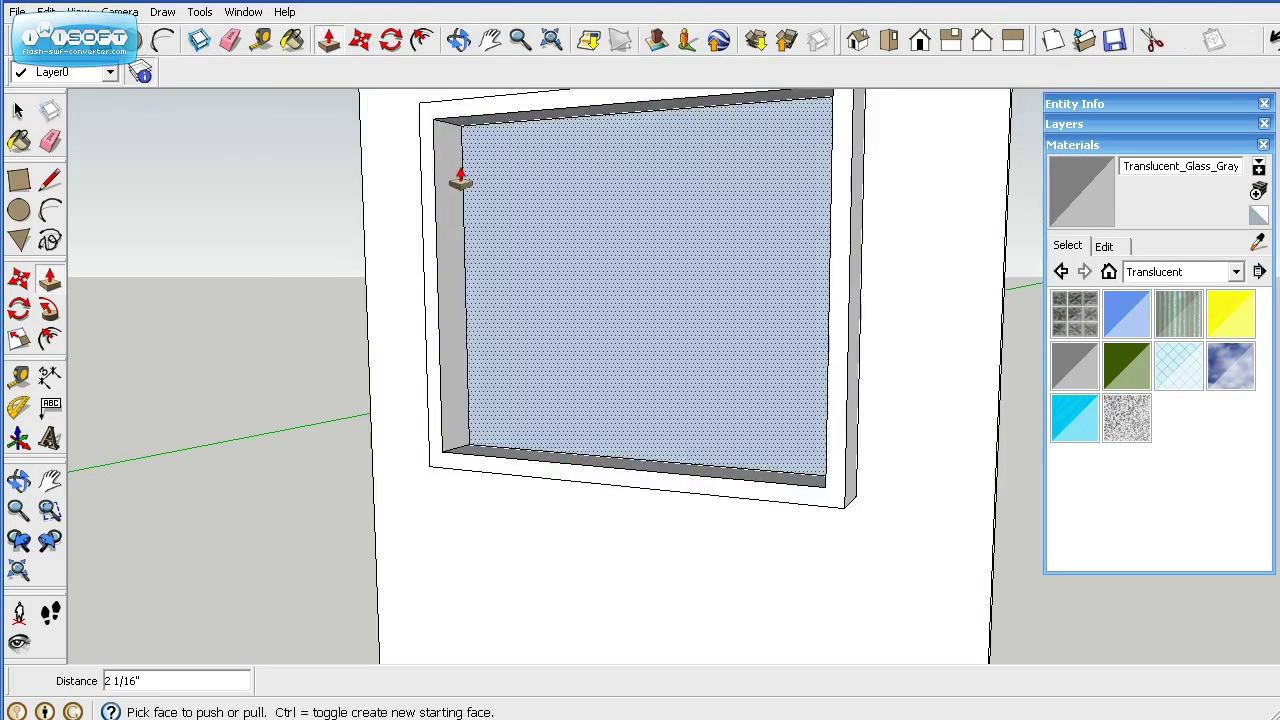
{"action": "left_click", "coordinate": [46, 12]}
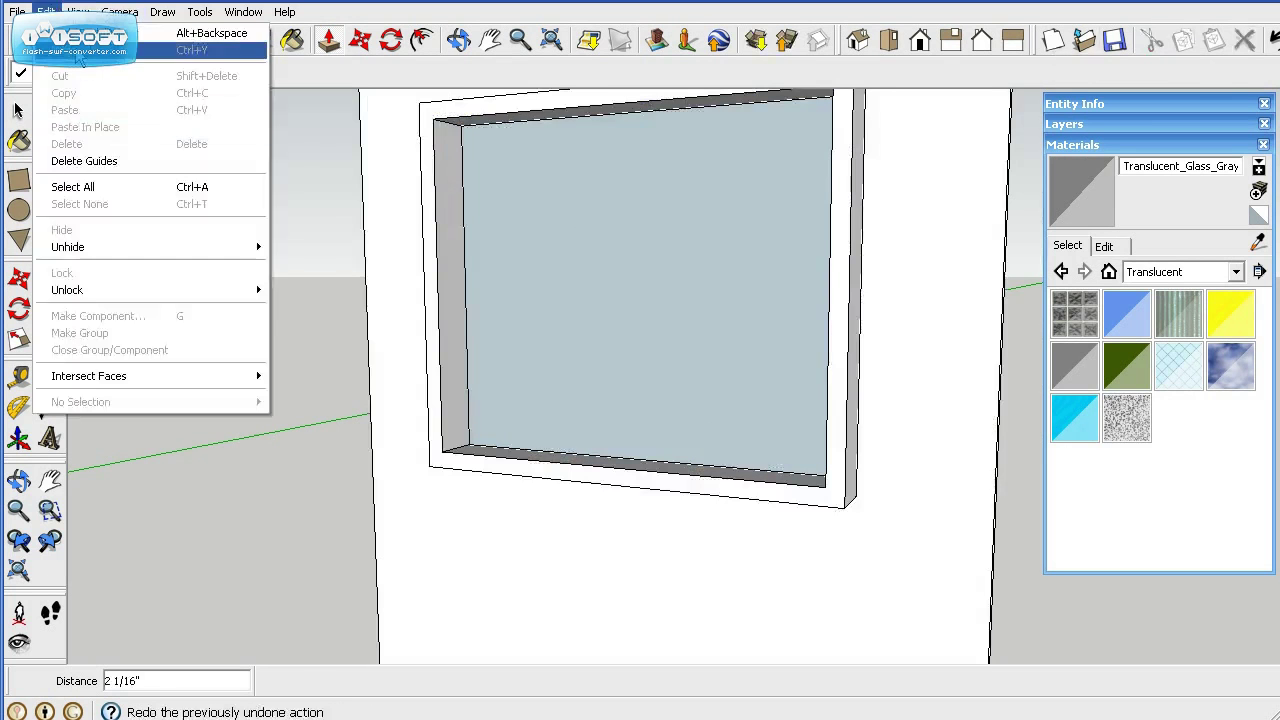
Step: Undo the deep frame extrusion and paint the frame dark Color_008
{"action": "left_click", "coordinate": [80, 33]}
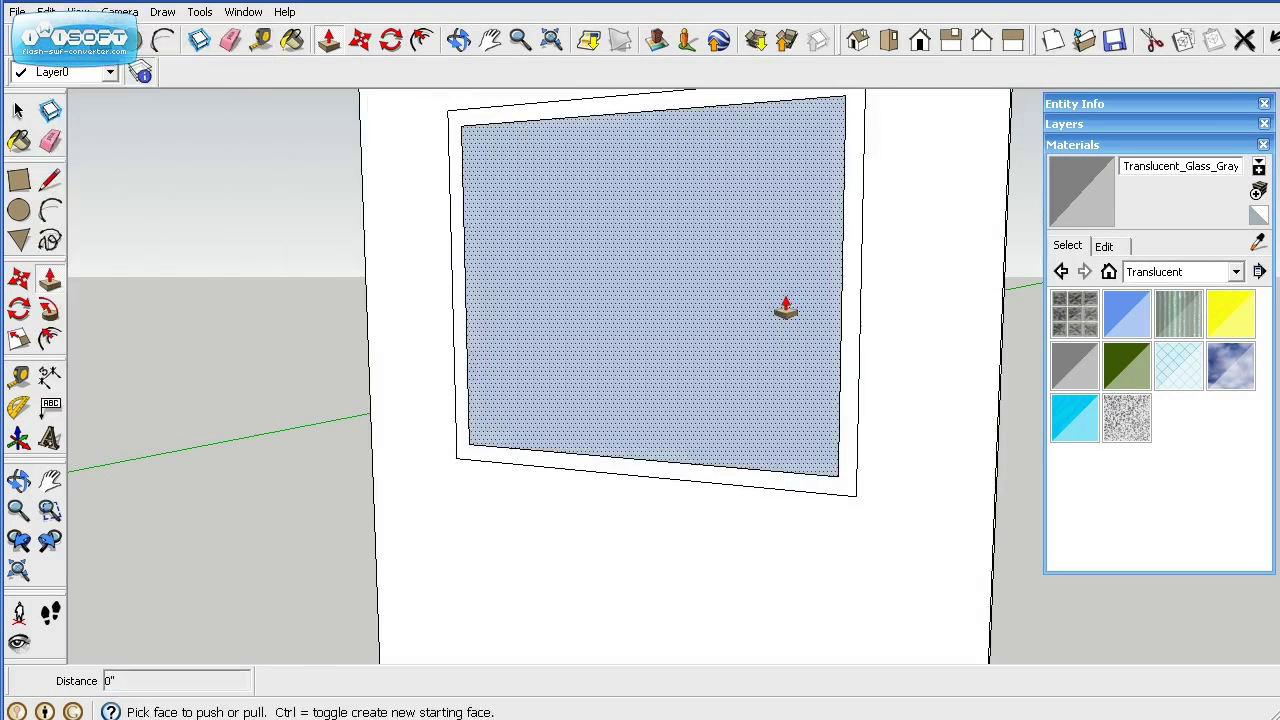
{"action": "left_click", "coordinate": [1236, 273]}
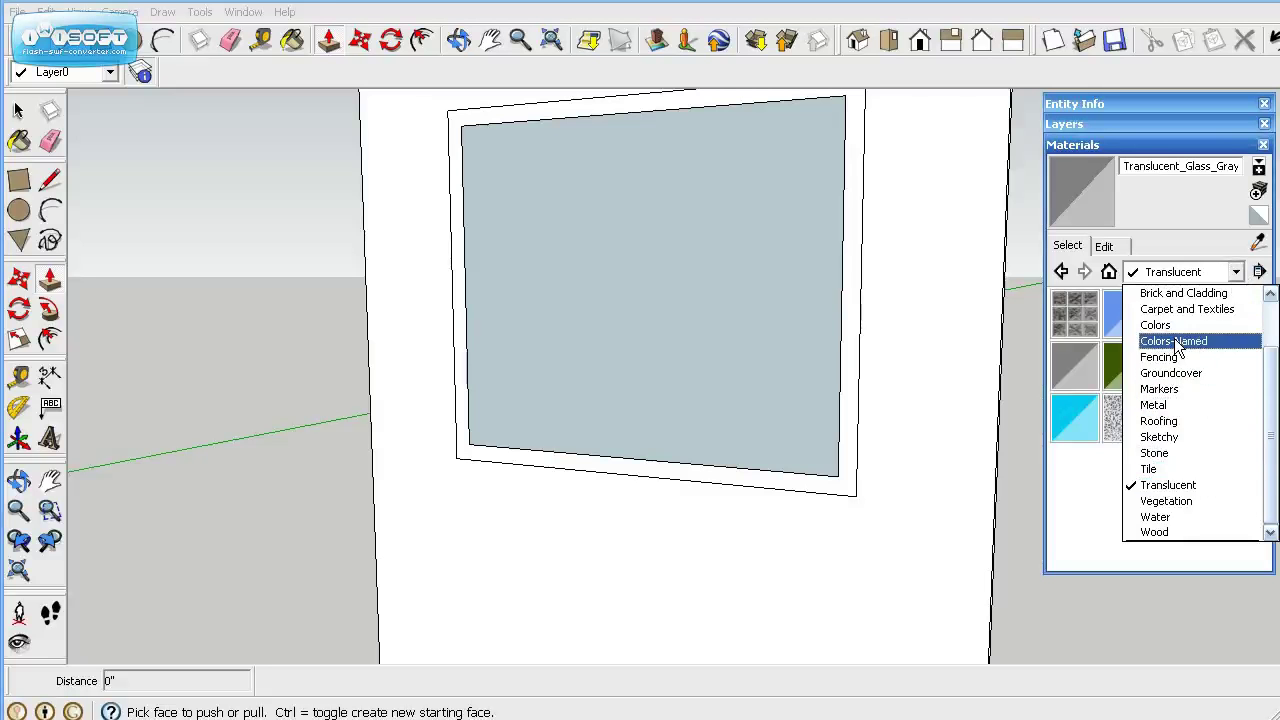
{"action": "left_click", "coordinate": [1160, 325]}
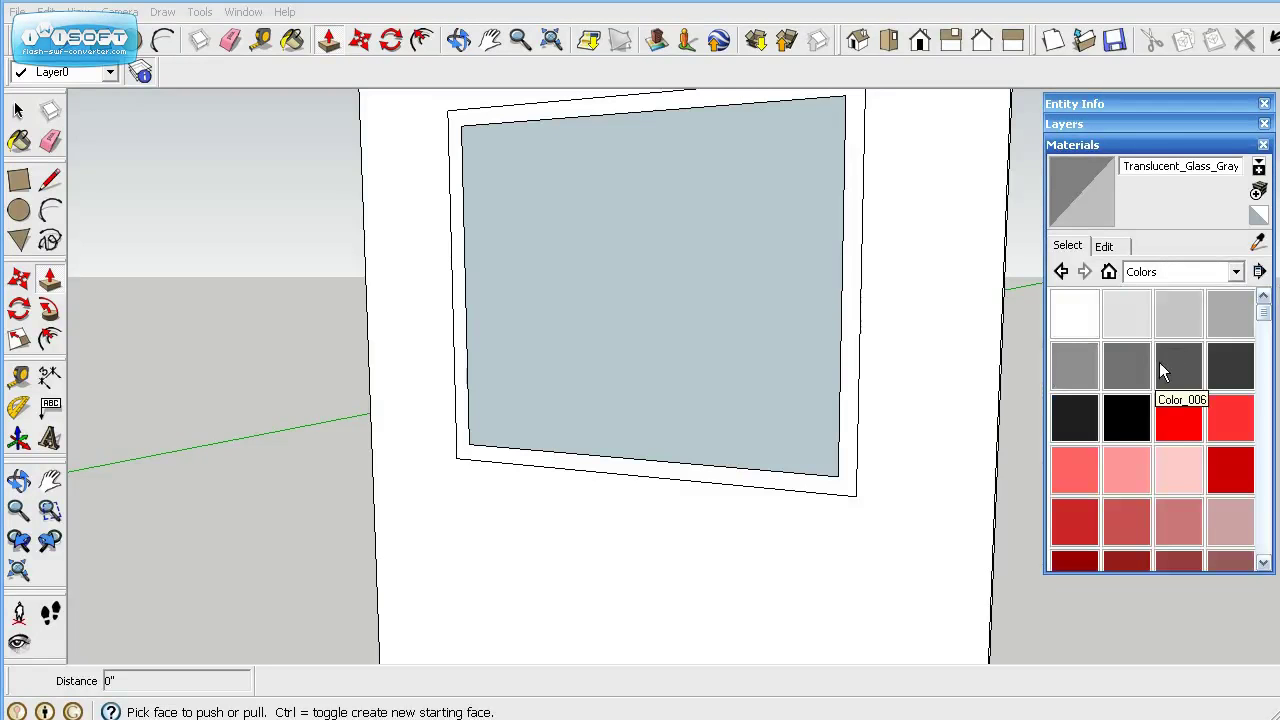
{"action": "left_click", "coordinate": [1085, 415]}
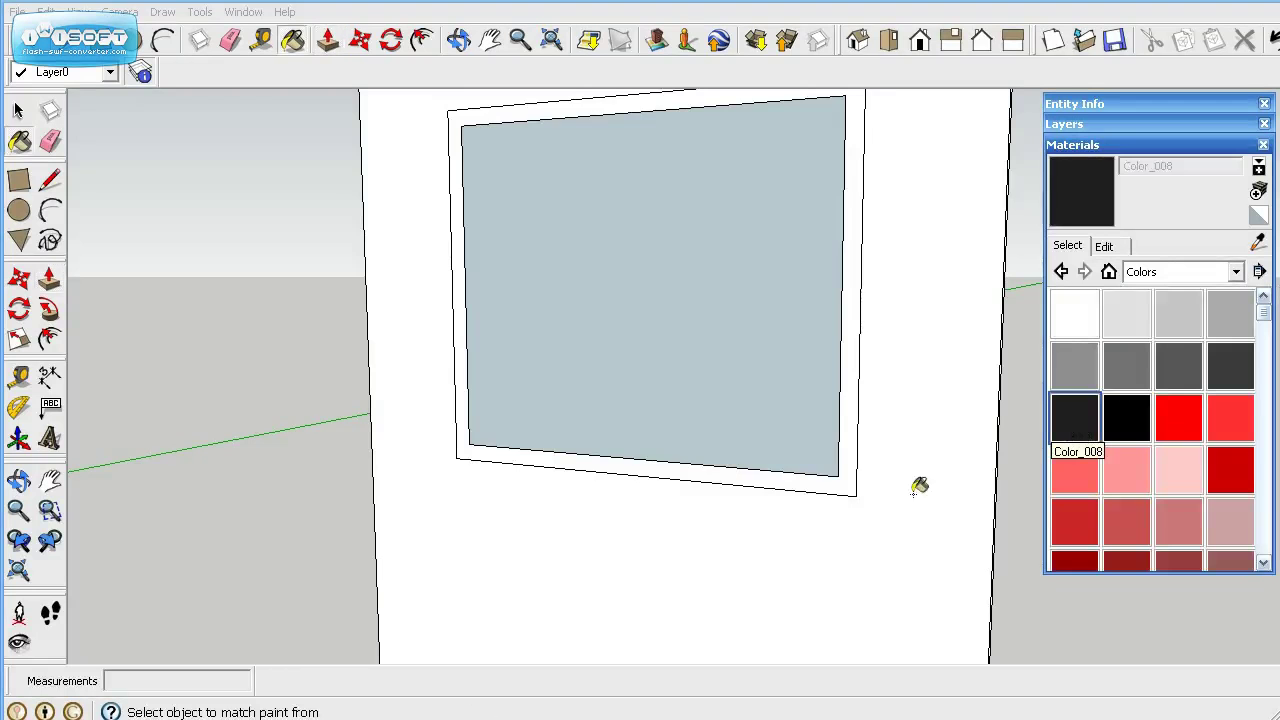
{"action": "left_click", "coordinate": [849, 479]}
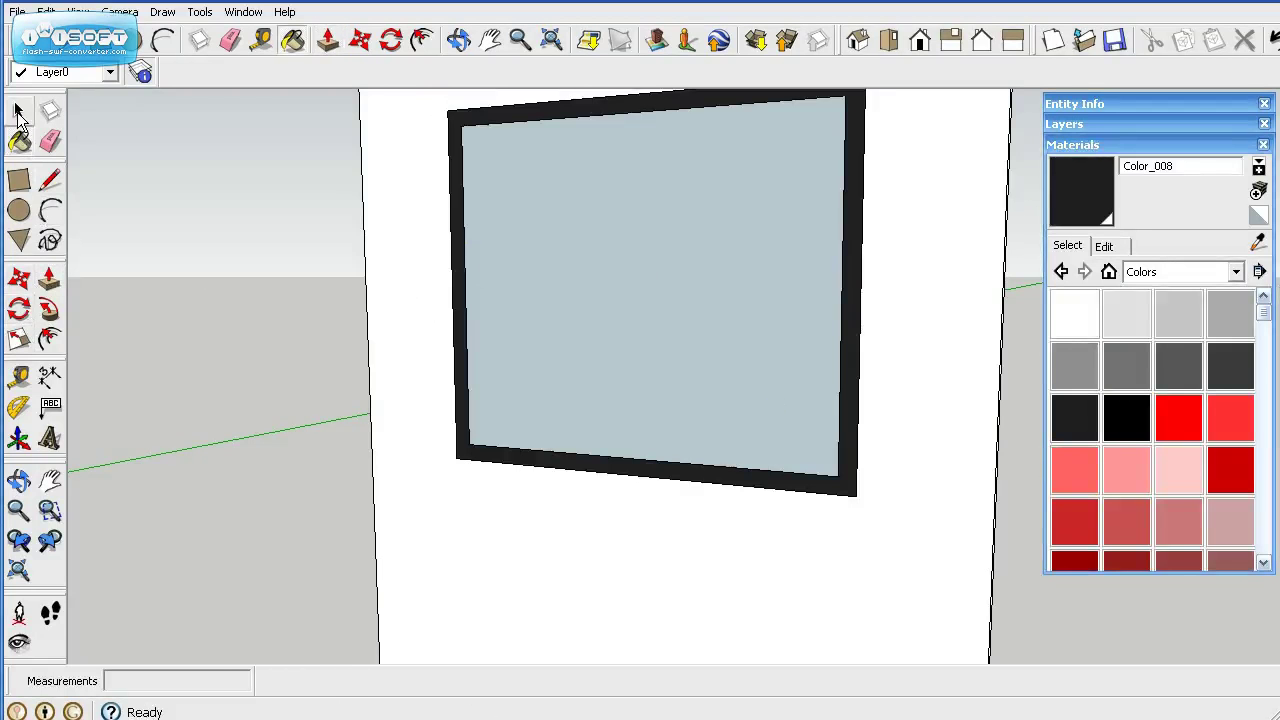
Step: Pull the black frame face out to a shallow 3/16-inch depth
{"action": "key", "text": "space"}
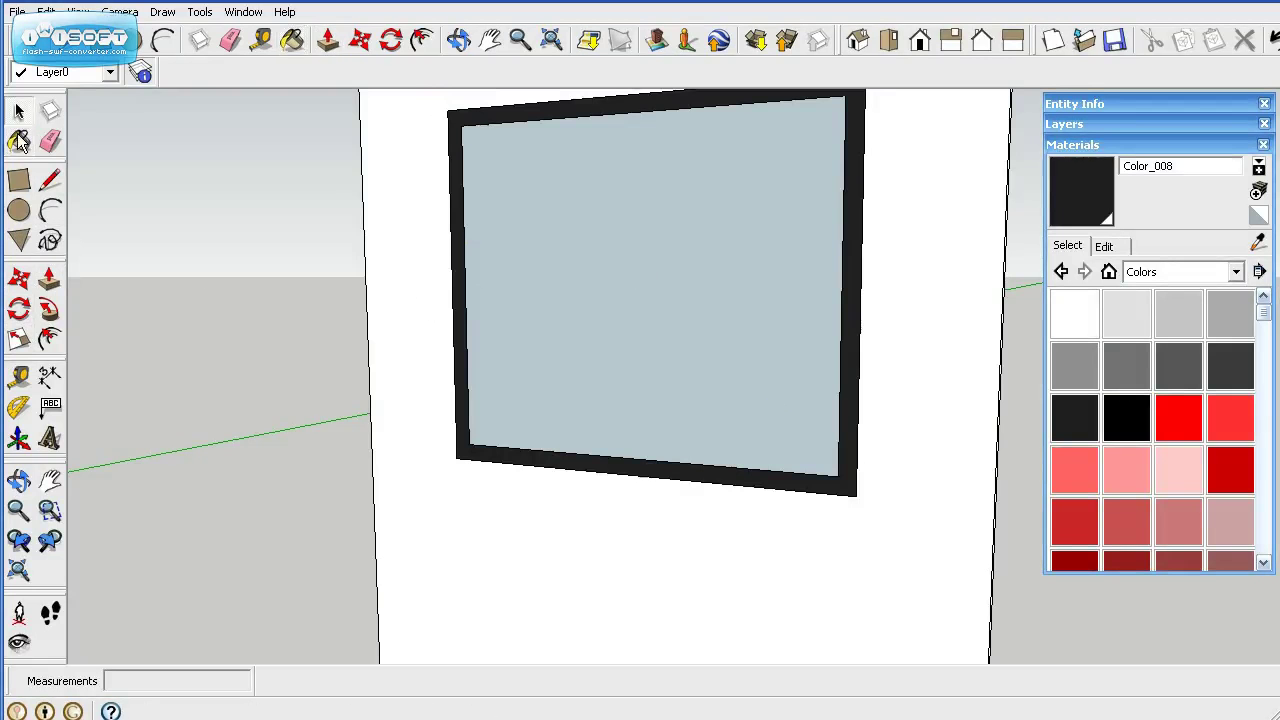
{"action": "left_click", "coordinate": [50, 280]}
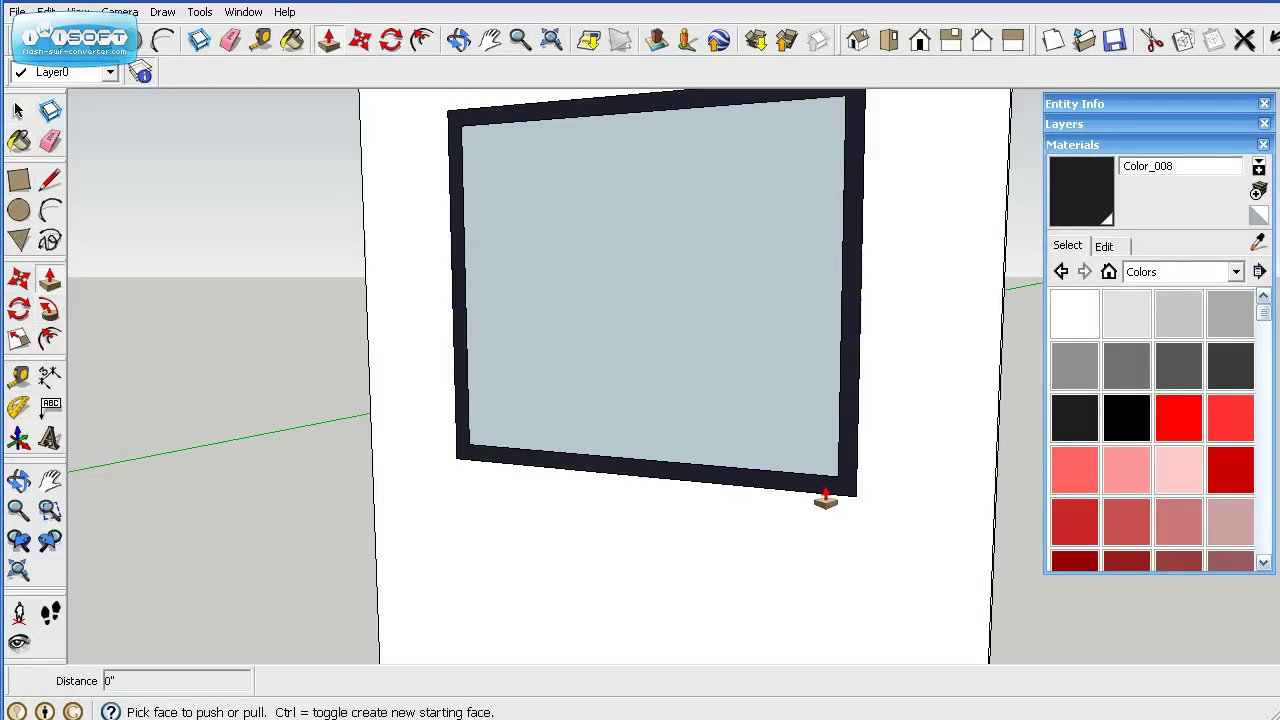
{"action": "left_click", "coordinate": [836, 488]}
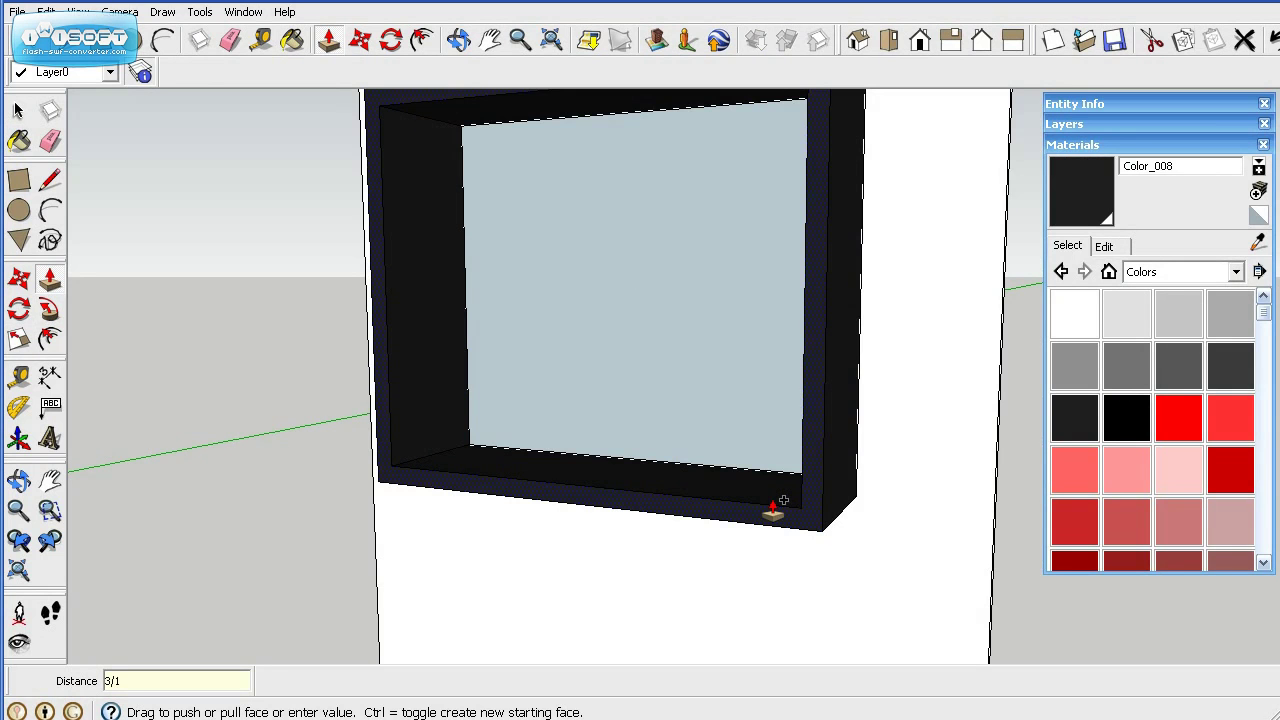
{"action": "left_click", "coordinate": [779, 516]}
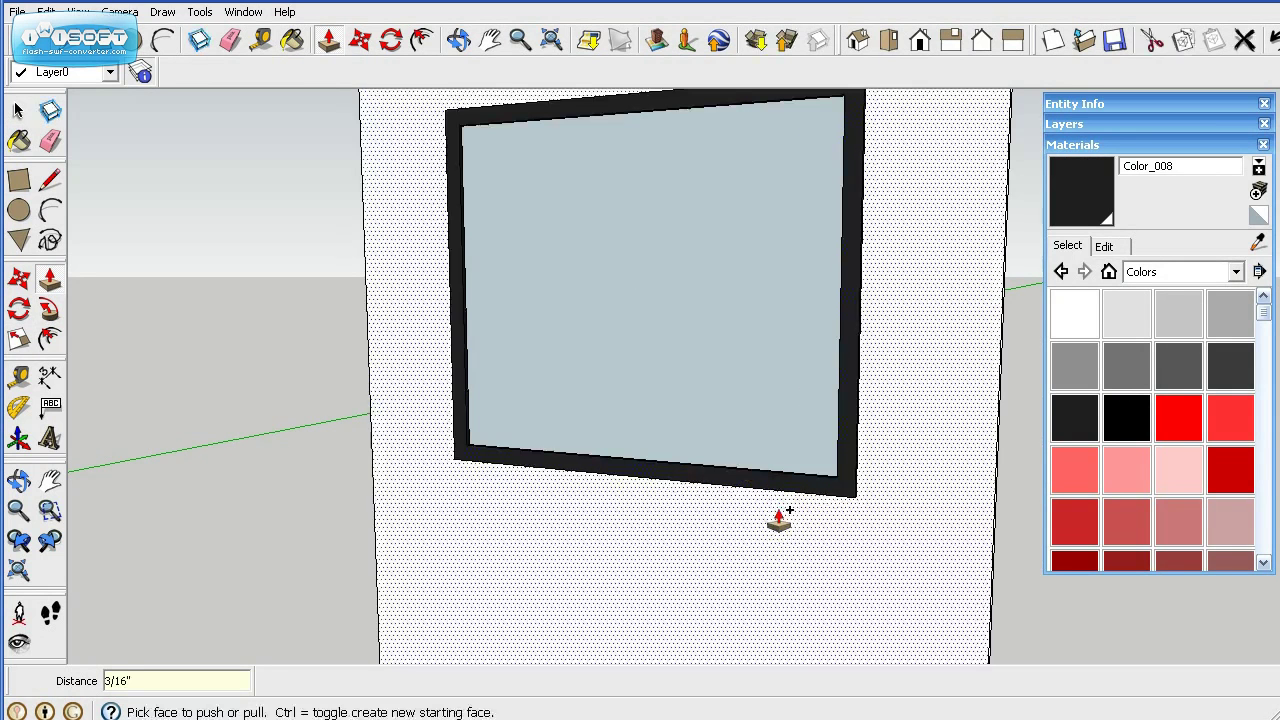
{"action": "middle_click_drag", "start_coordinate": [779, 516], "coordinate": [449, 577]}
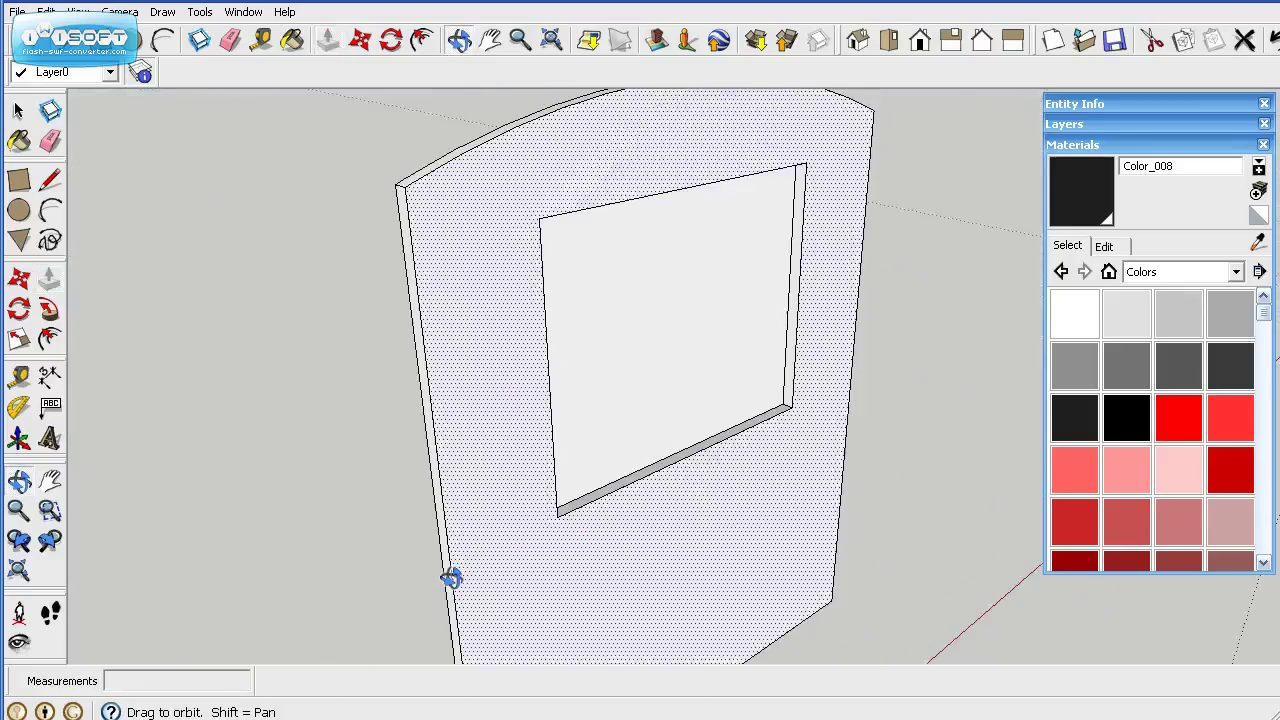
Step: Paint the window face with Translucent_Glass_Gray glass
{"action": "left_click", "coordinate": [1236, 272]}
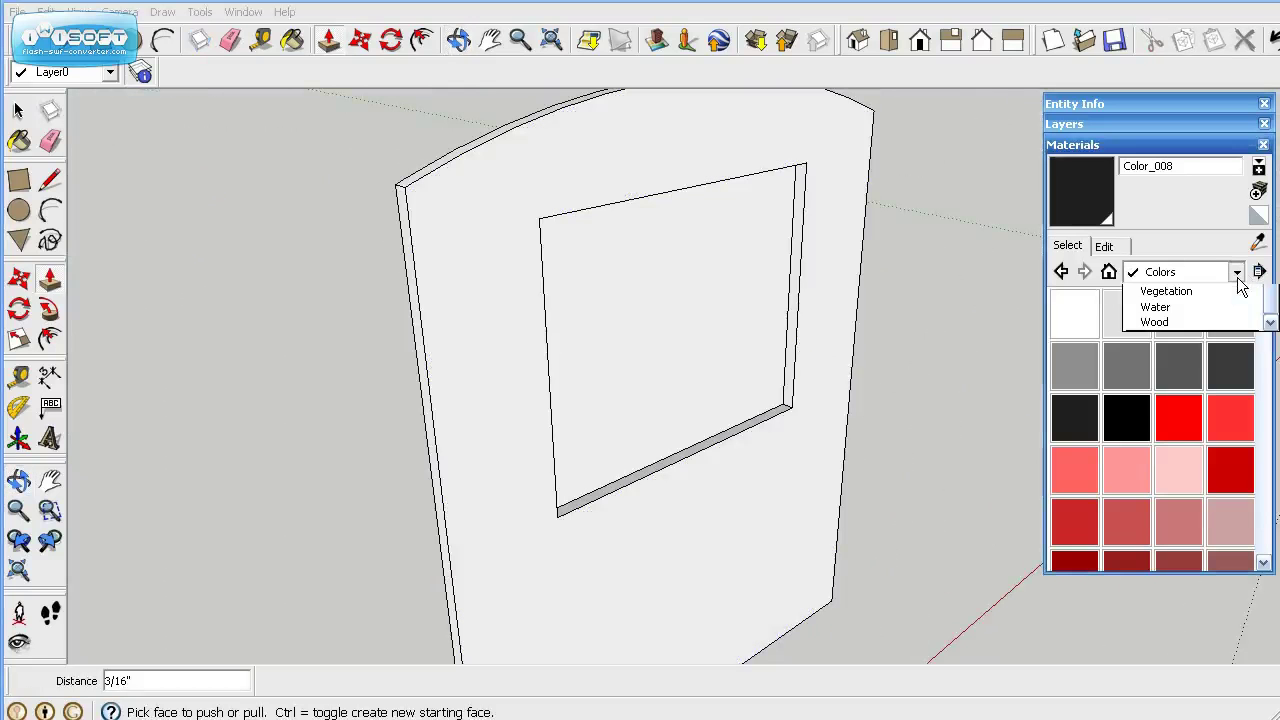
{"action": "left_click", "coordinate": [1168, 485]}
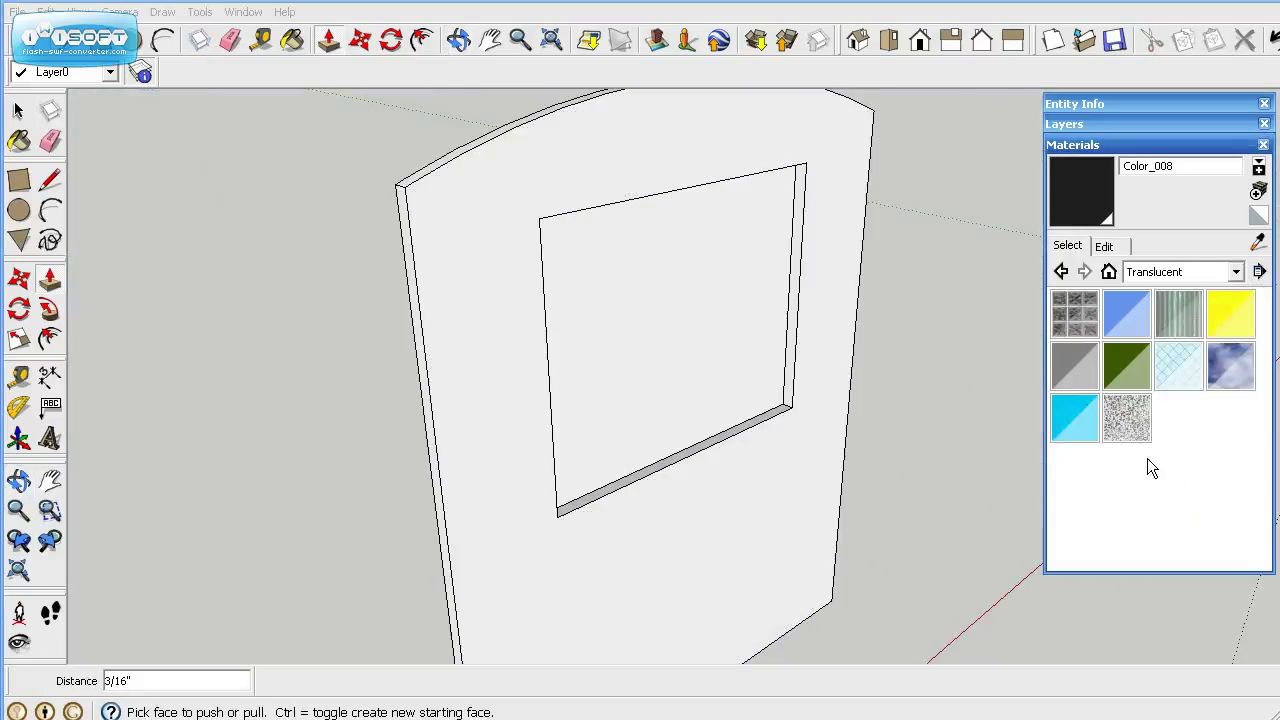
{"action": "left_click", "coordinate": [1075, 366]}
{"action": "left_click", "coordinate": [698, 337]}
{"action": "mouse_move", "coordinate": [608, 341]}
{"action": "middle_mouse_down"}
{"action": "mouse_move", "coordinate": [543, 206]}
{"action": "mouse_move", "coordinate": [561, 246]}
{"action": "mouse_move", "coordinate": [523, 214]}
{"action": "middle_mouse_up"}
{"action": "key", "text": "alt"}
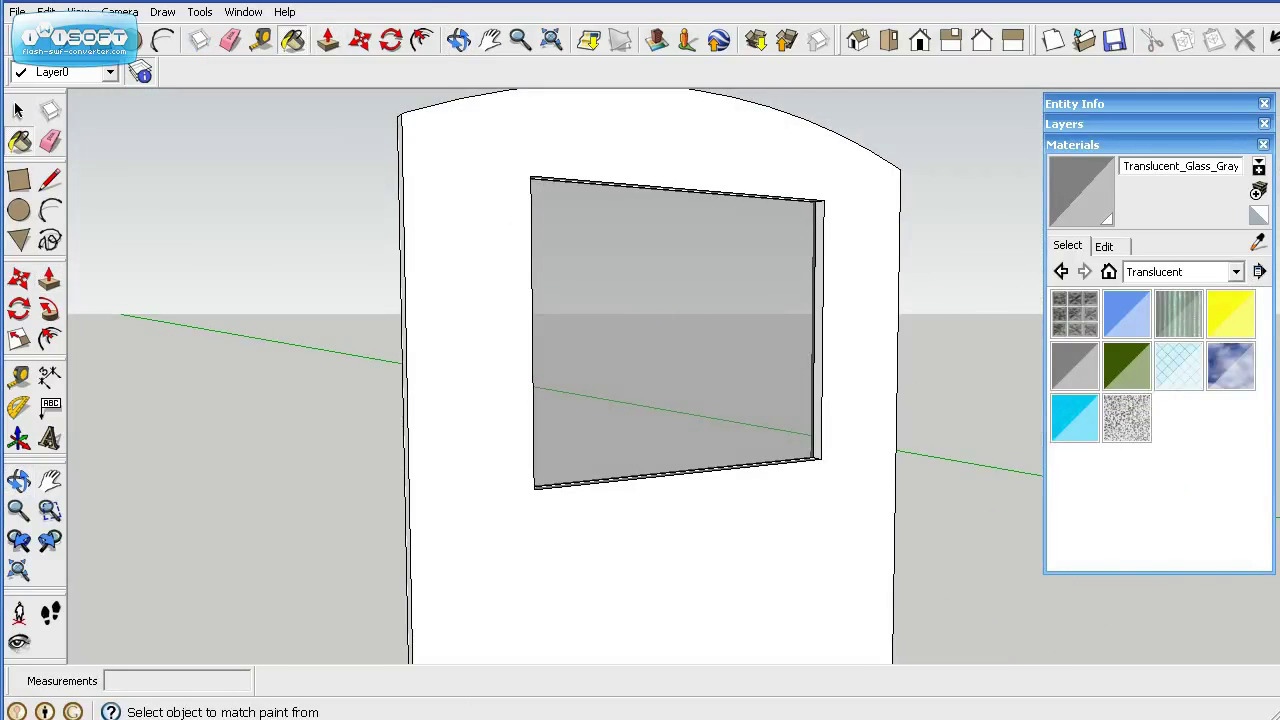
Step: Push/Pull the glass pane out to a 3/16-inch thickness
{"action": "left_click", "coordinate": [50, 279]}
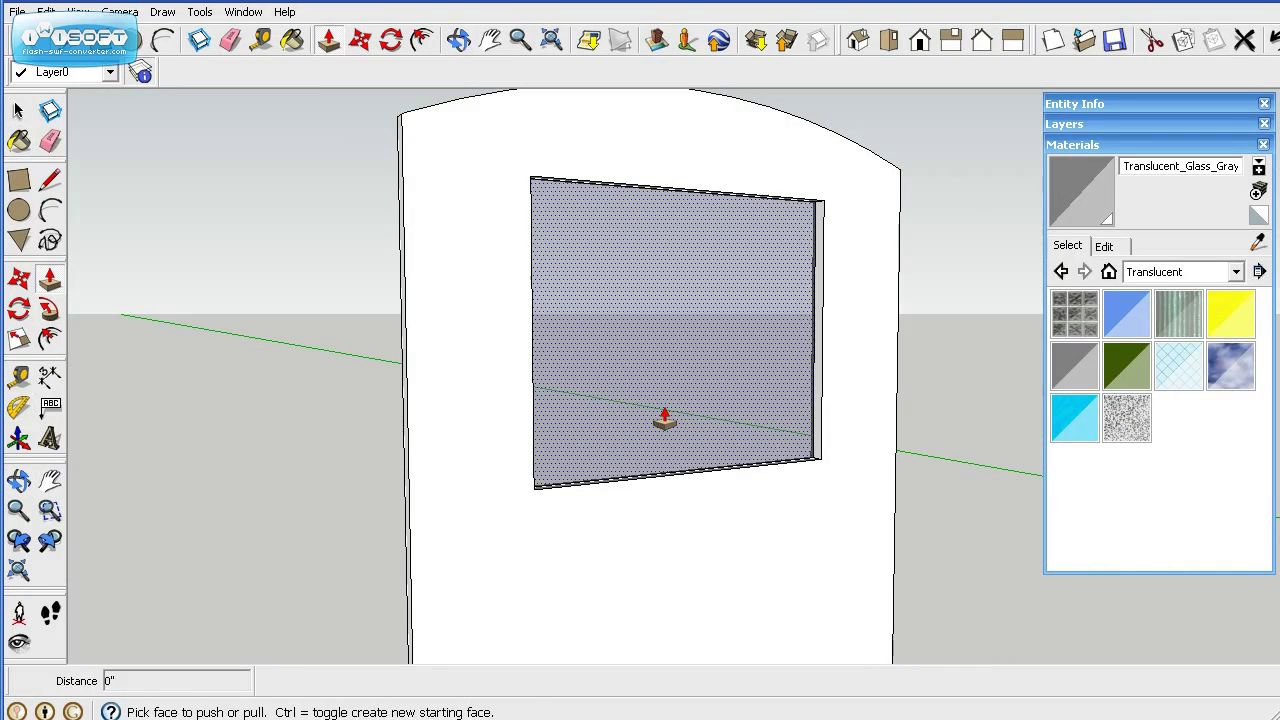
{"action": "left_click_drag", "start_coordinate": [675, 408], "coordinate": [820, 470]}
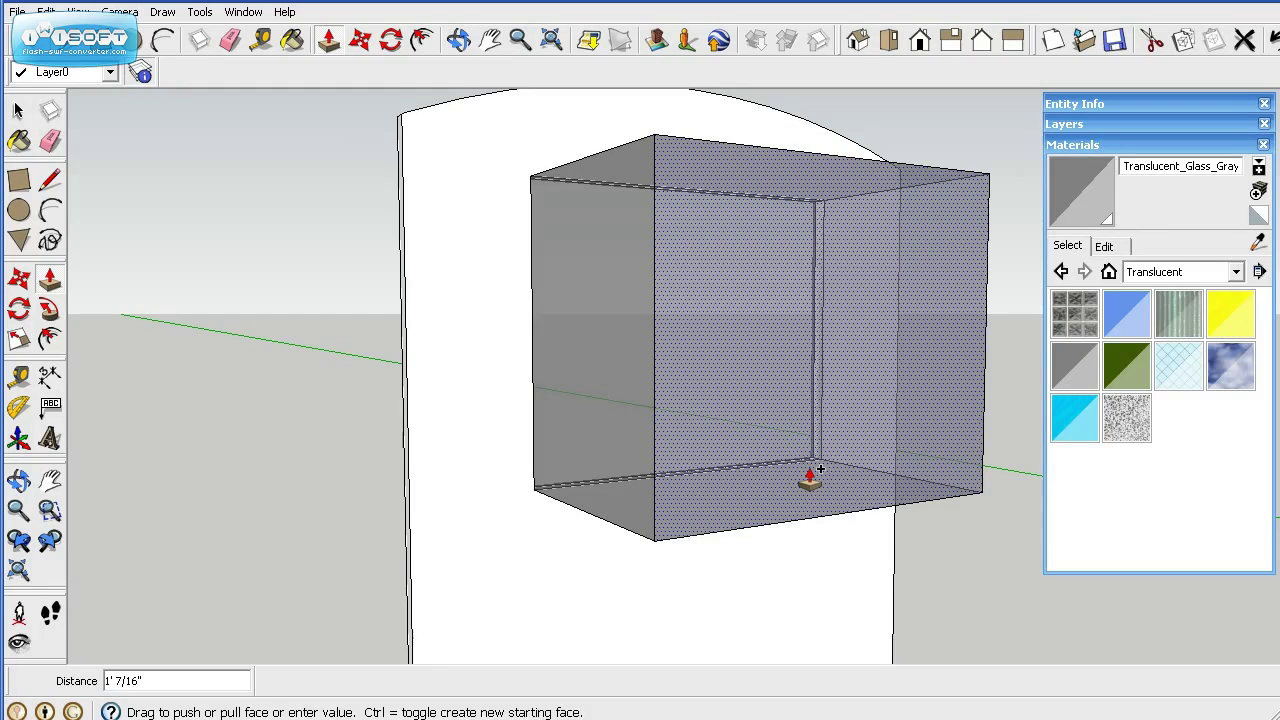
{"action": "type", "text": "3/16"}
{"action": "key", "text": "Return"}
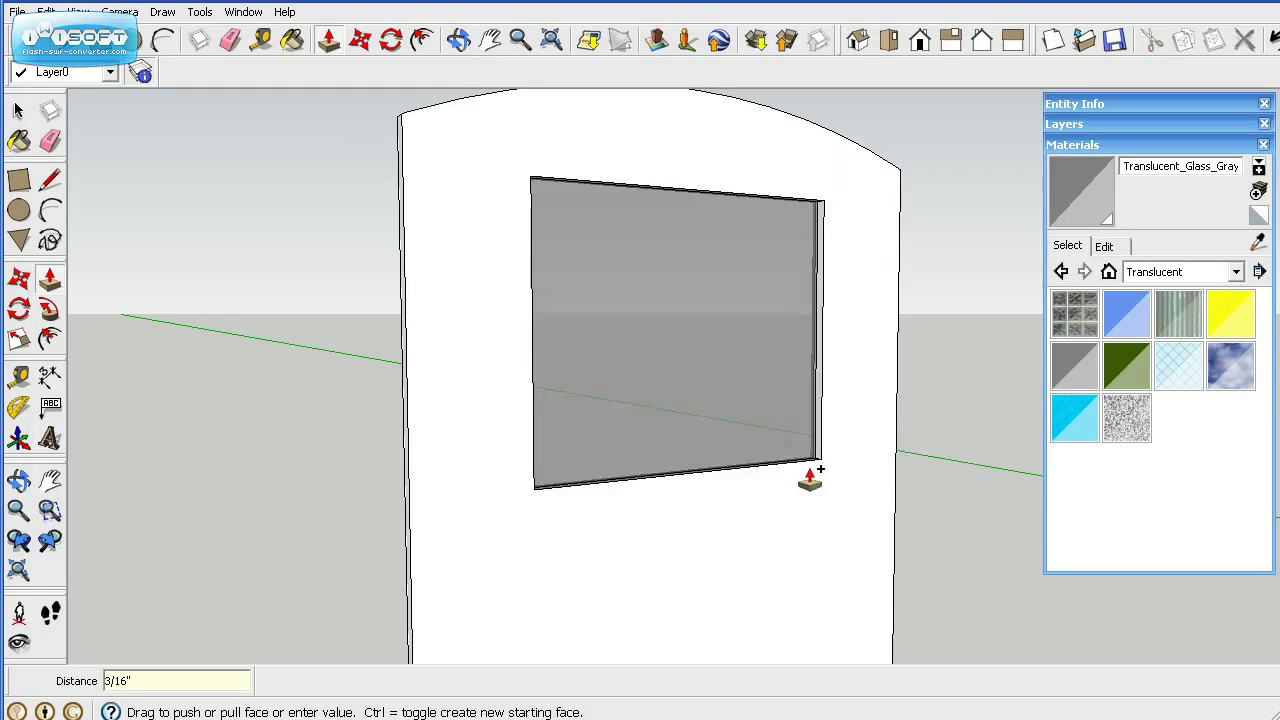
Step: Orbit and zoom around the door to check the glass, bringing the trailer shell into view
{"action": "left_click", "coordinate": [24, 112]}
{"action": "key", "text": "o"}
{"action": "left_click_drag", "start_coordinate": [560, 550], "coordinate": [1024, 598]}
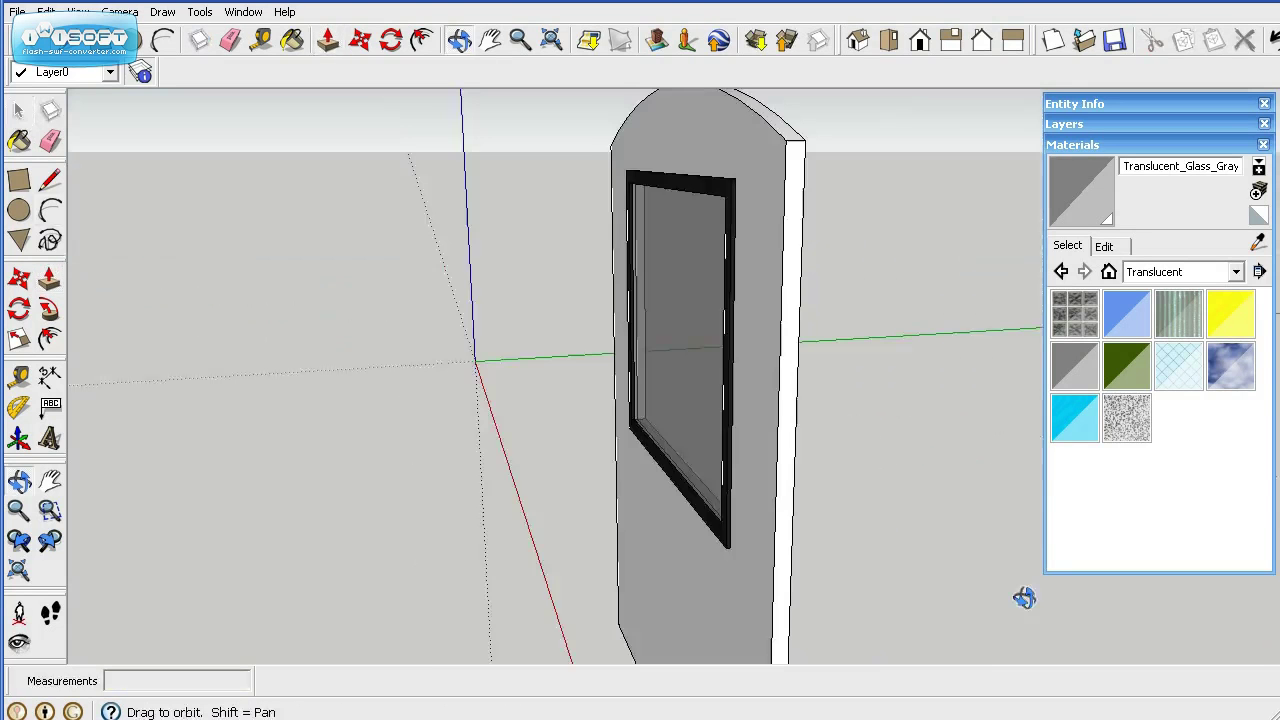
{"action": "key", "text": "space"}
{"action": "middle_click_drag", "start_coordinate": [700, 557], "coordinate": [903, 563]}
{"action": "scroll", "coordinate": [986, 549], "scroll_direction": "up", "scroll_amount": 4}
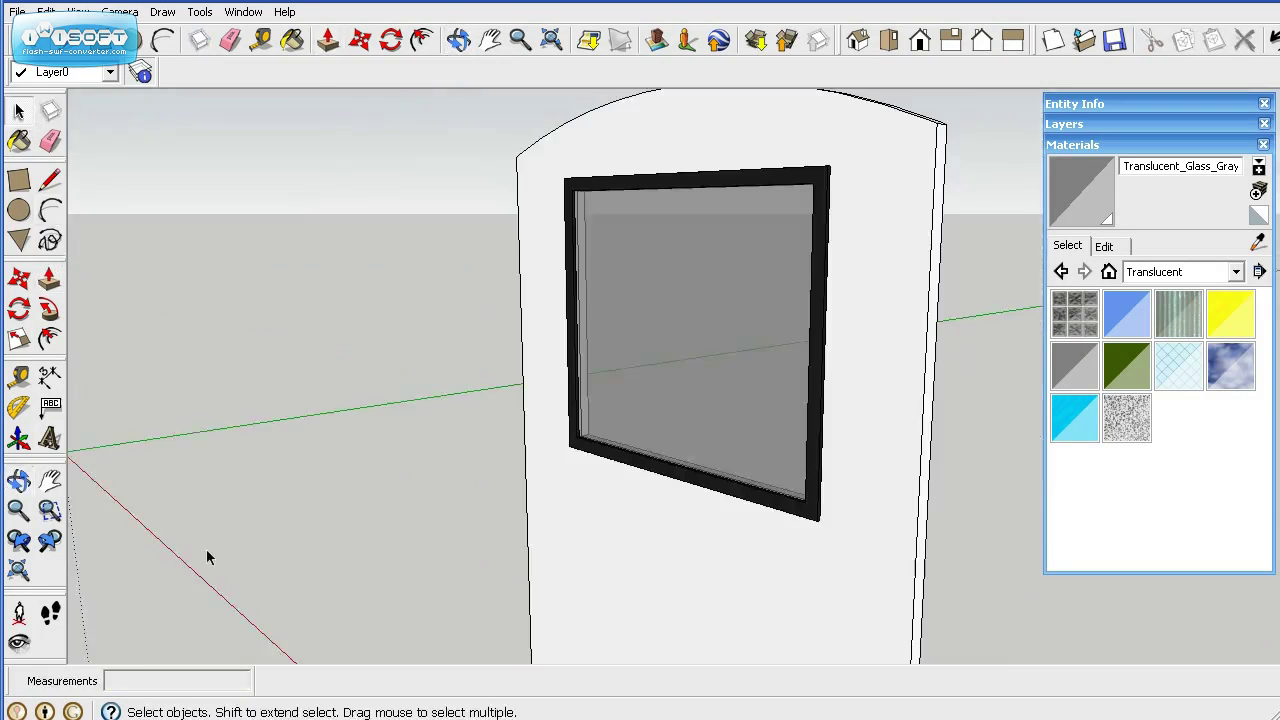
{"action": "scroll", "coordinate": [381, 557], "scroll_direction": "down", "scroll_amount": 5}
{"action": "middle_click_drag", "start_coordinate": [381, 557], "coordinate": [748, 566]}
{"action": "scroll", "coordinate": [700, 600], "scroll_direction": "down", "scroll_amount": 3}
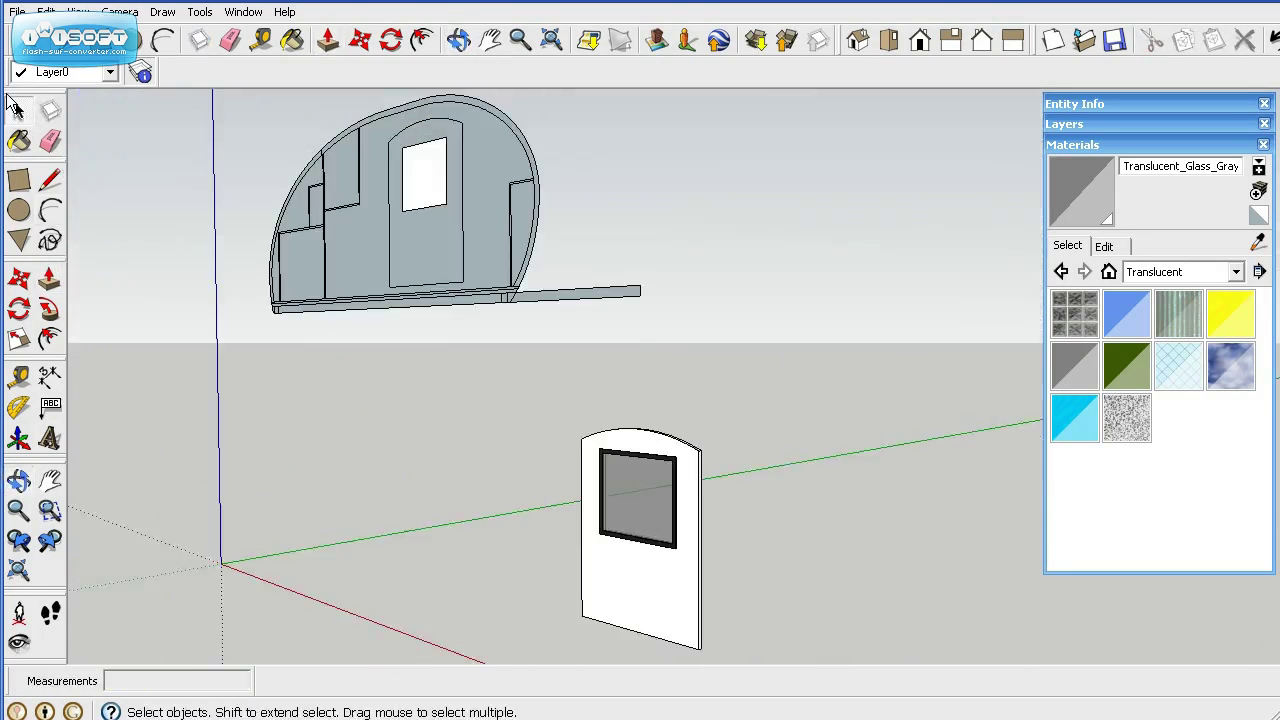
Step: Group the door with its framed glass window and assign the group to the Door layer
{"action": "left_click", "coordinate": [17, 109]}
{"action": "left_click_drag", "start_coordinate": [523, 400], "coordinate": [735, 678]}
{"action": "right_click", "coordinate": [650, 585]}
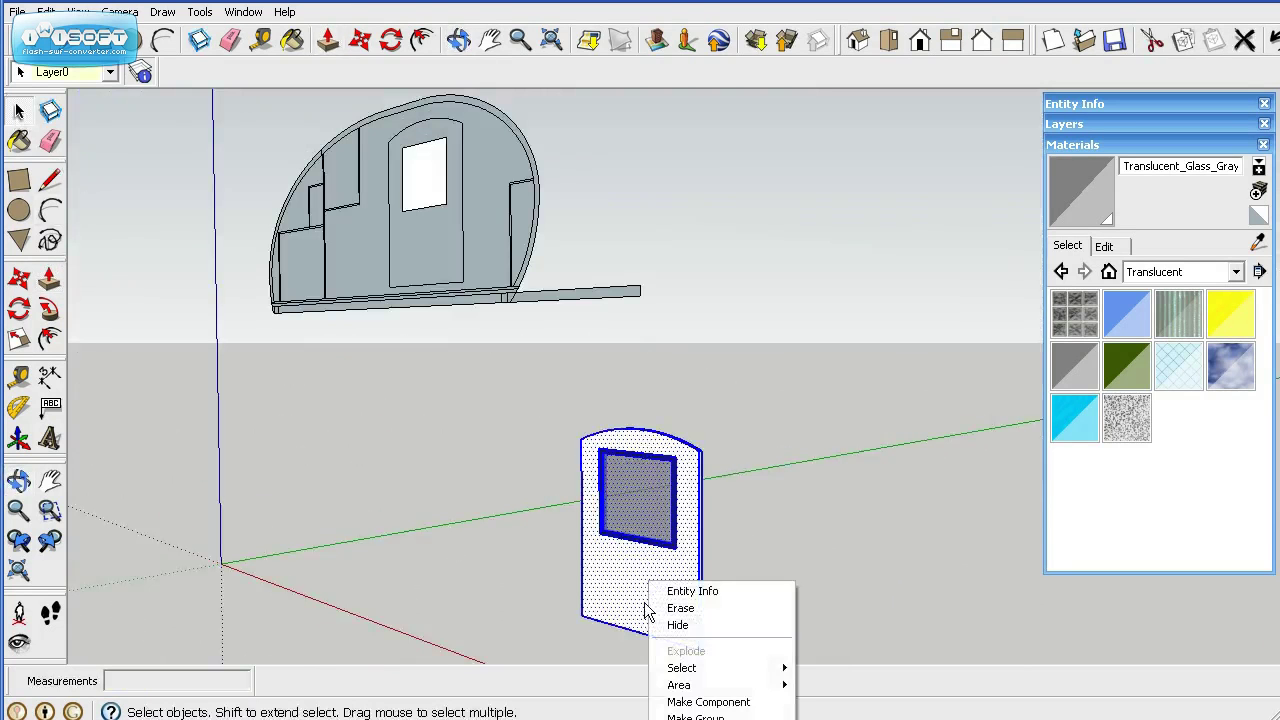
{"action": "left_click", "coordinate": [695, 716]}
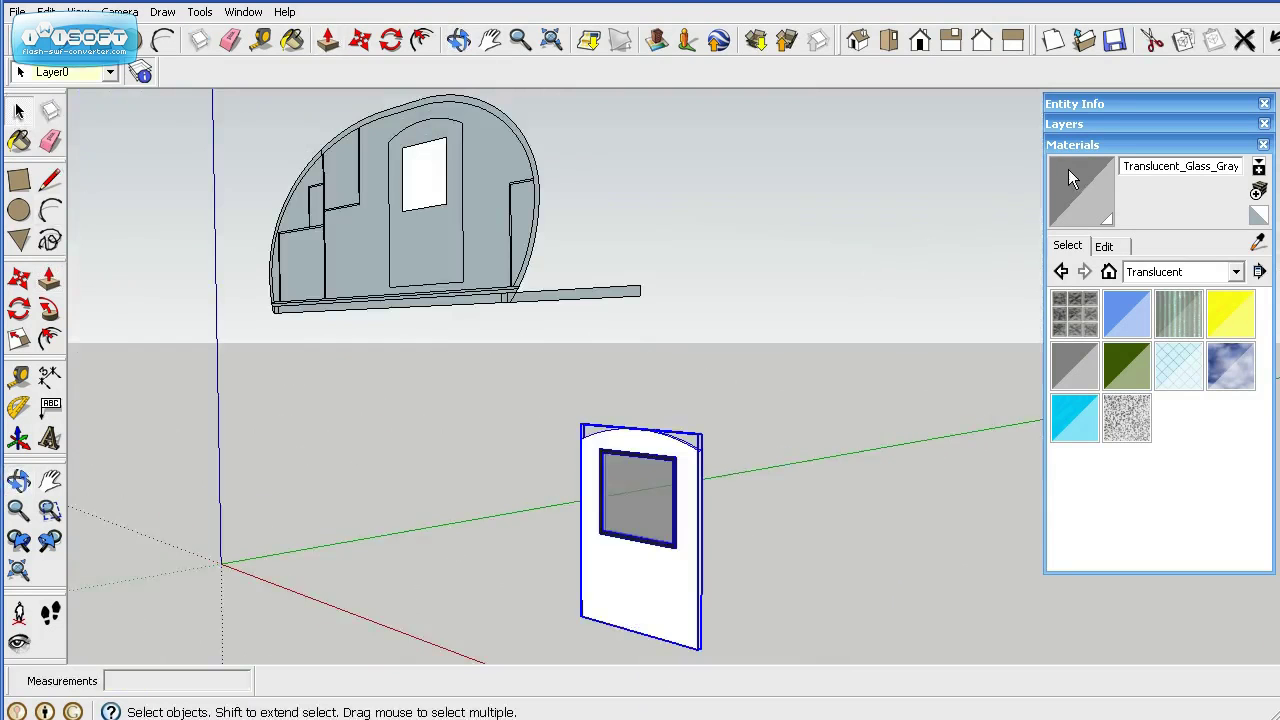
{"action": "left_click", "coordinate": [1127, 106]}
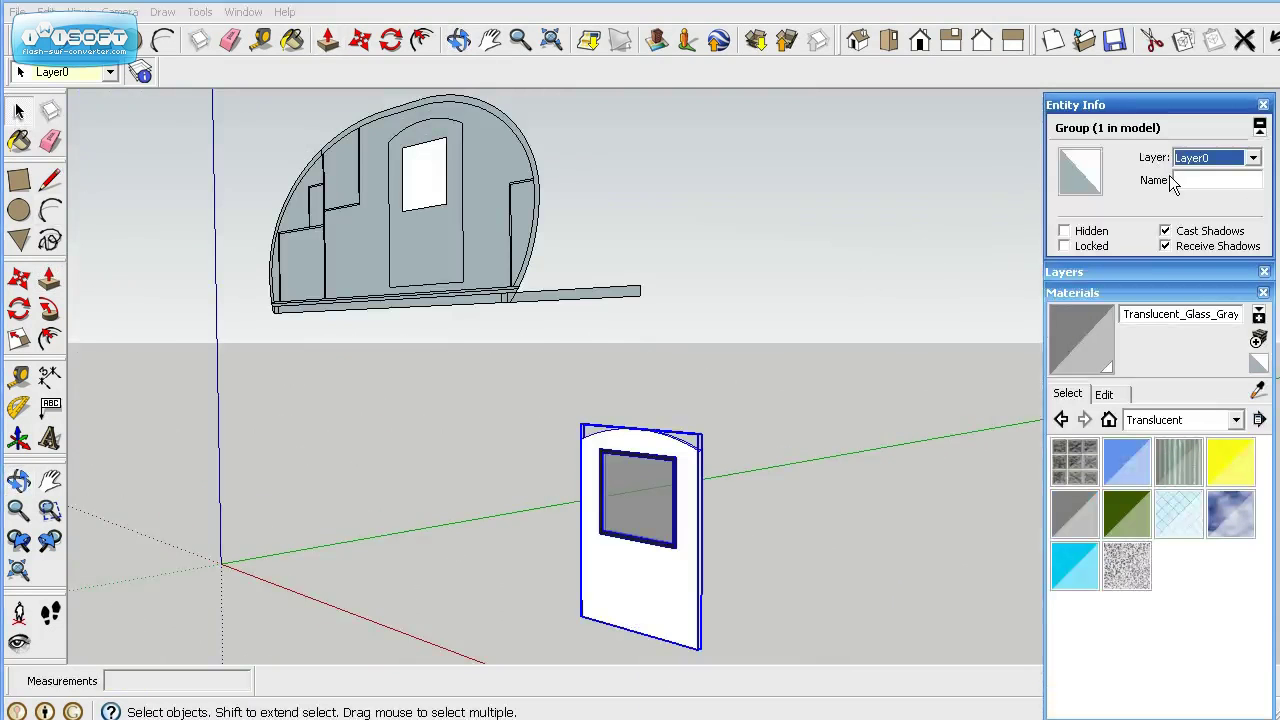
{"action": "left_click", "coordinate": [1253, 159]}
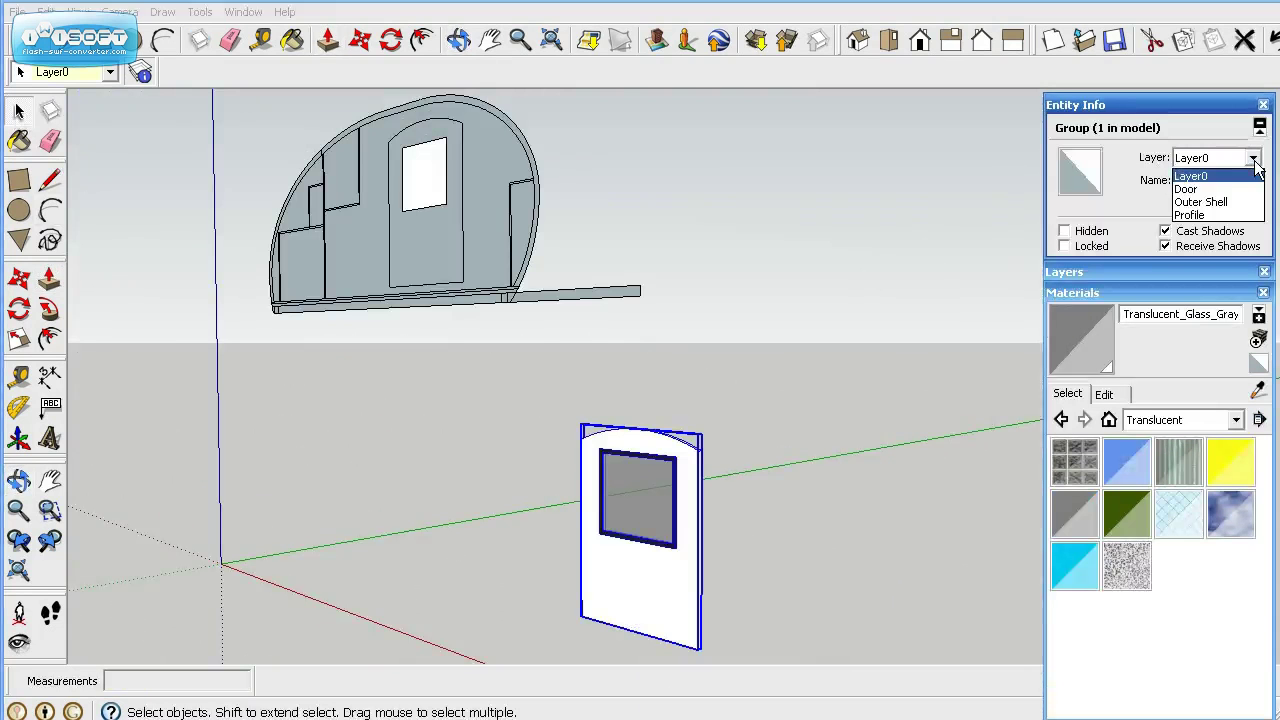
{"action": "left_click", "coordinate": [1190, 188]}
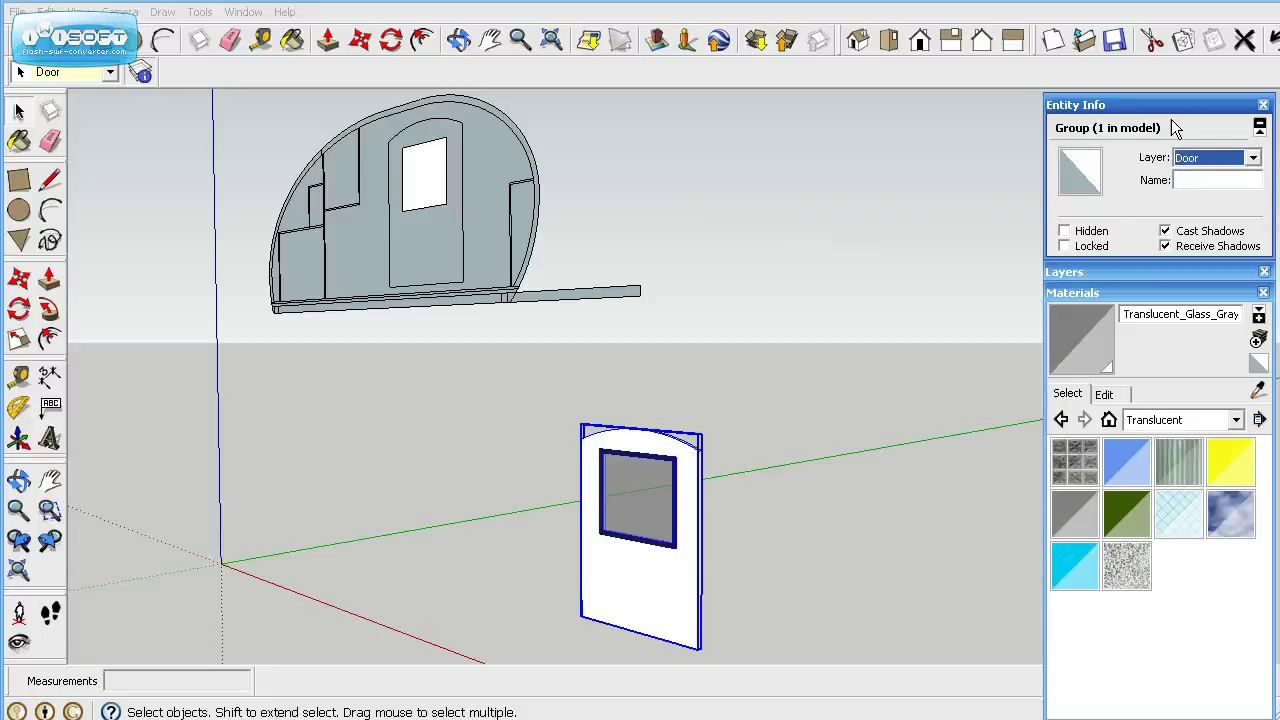
Step: Hide the Door layer, then show the full trailer profile in Front view with Zoom Extents
{"action": "left_click", "coordinate": [1146, 278]}
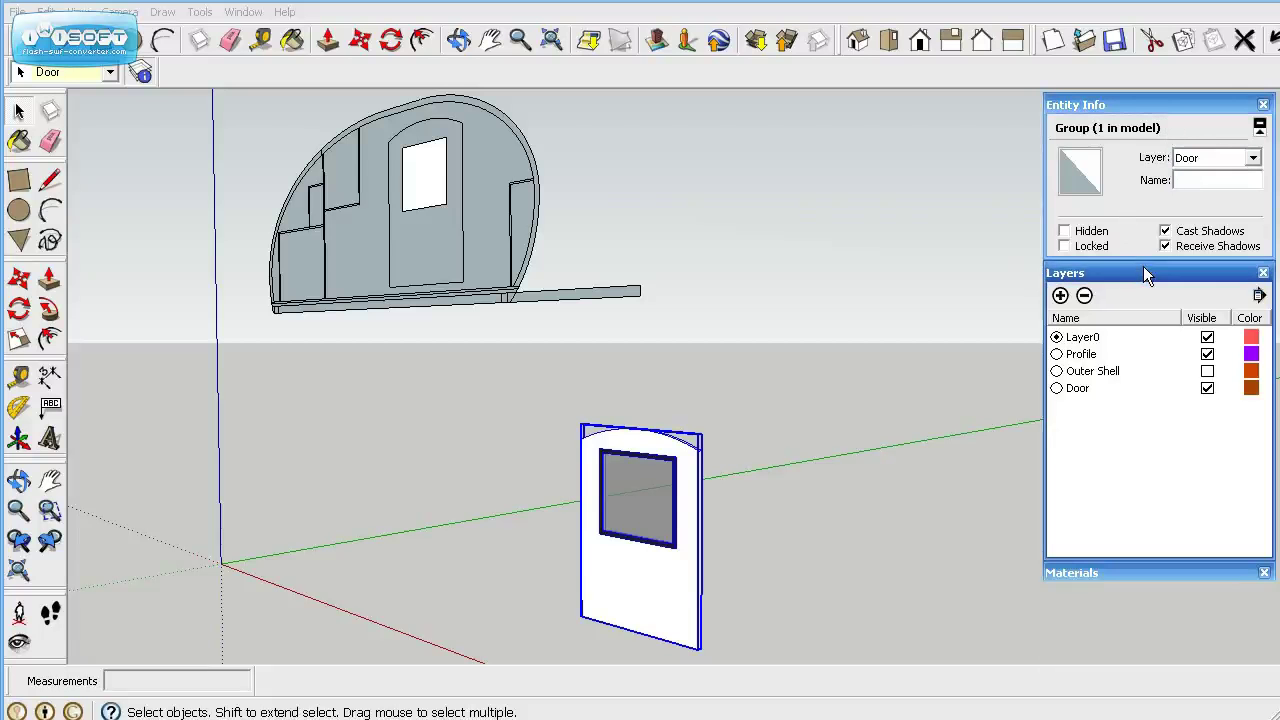
{"action": "left_click", "coordinate": [1207, 388]}
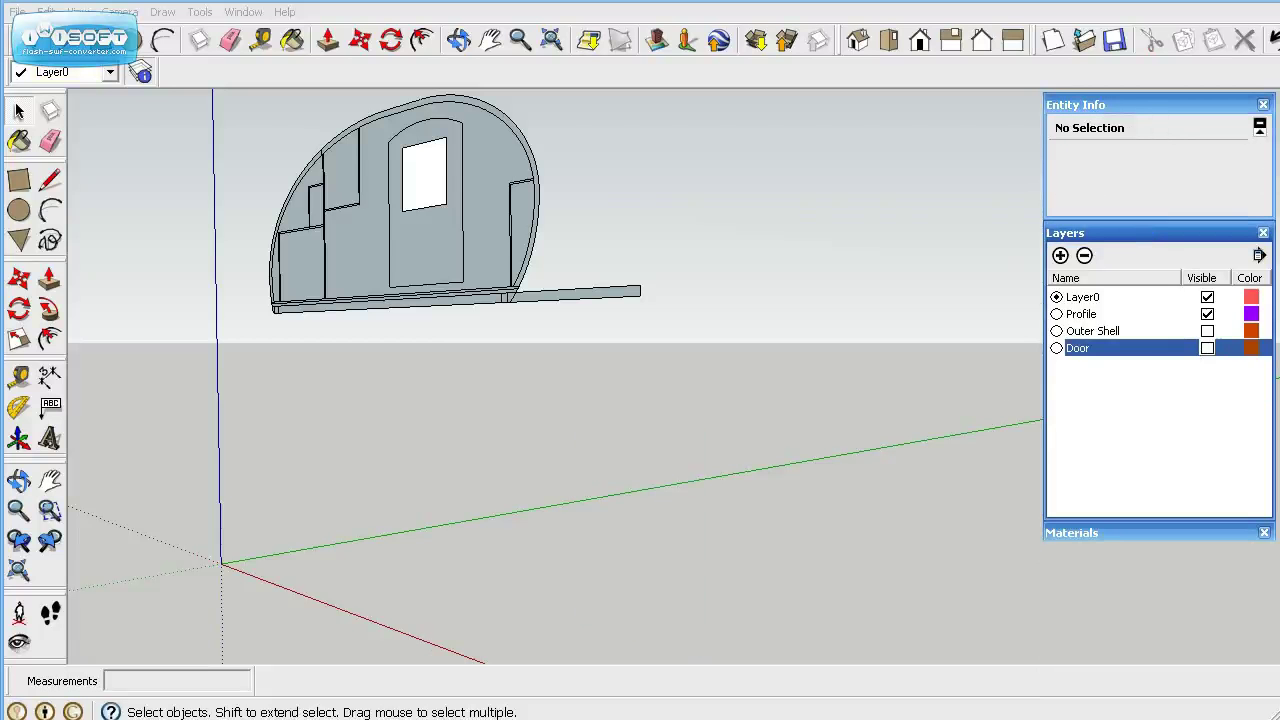
{"action": "left_click", "coordinate": [18, 570]}
{"action": "scroll", "coordinate": [394, 606], "scroll_direction": "up", "scroll_amount": 3}
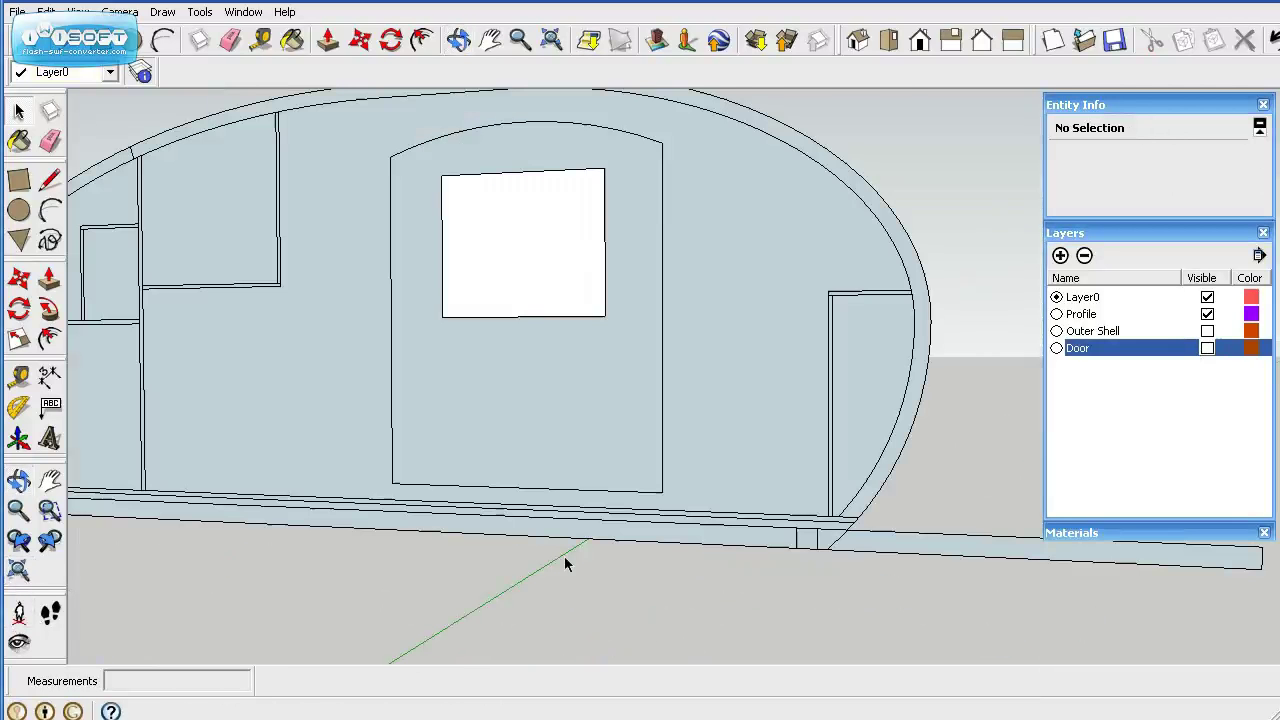
{"action": "left_click", "coordinate": [919, 42]}
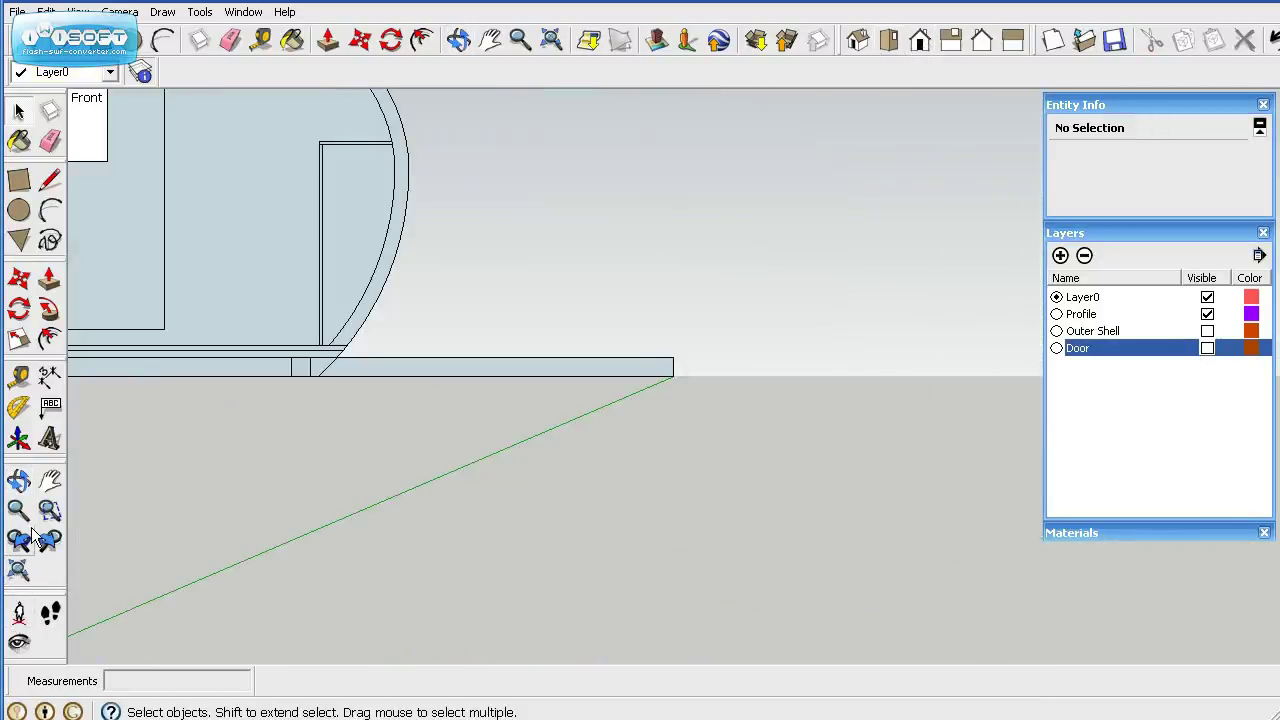
{"action": "left_click", "coordinate": [18, 570]}
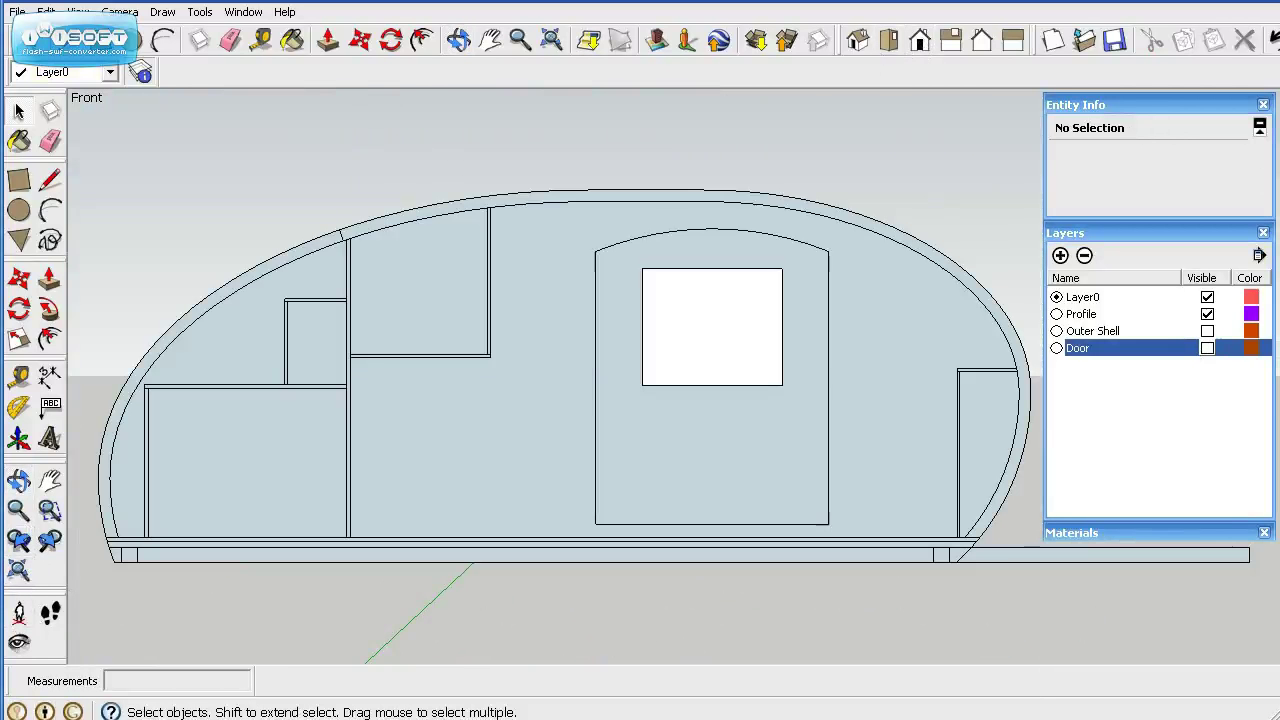